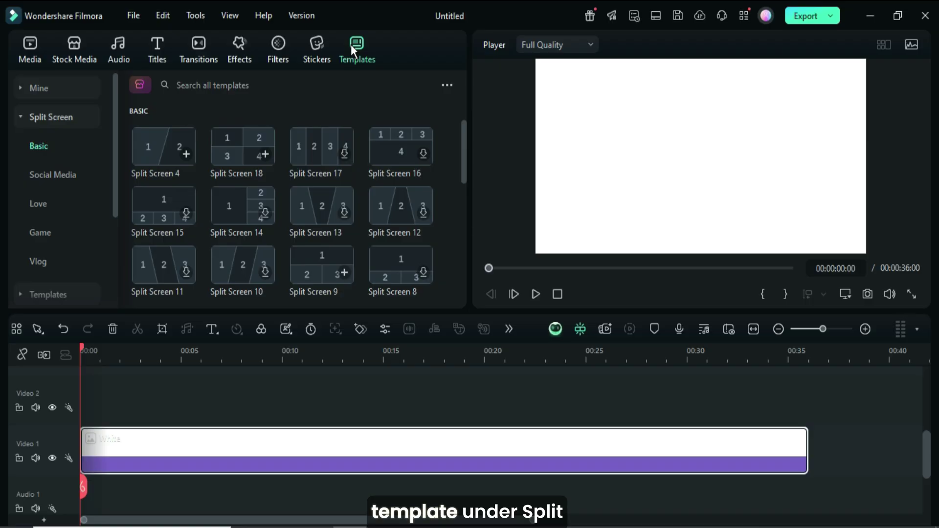
Step: Add the Split Screen 21 template at the start of the Video 2 track and turn off its split screen animation
drag(463, 135, 461, 243)
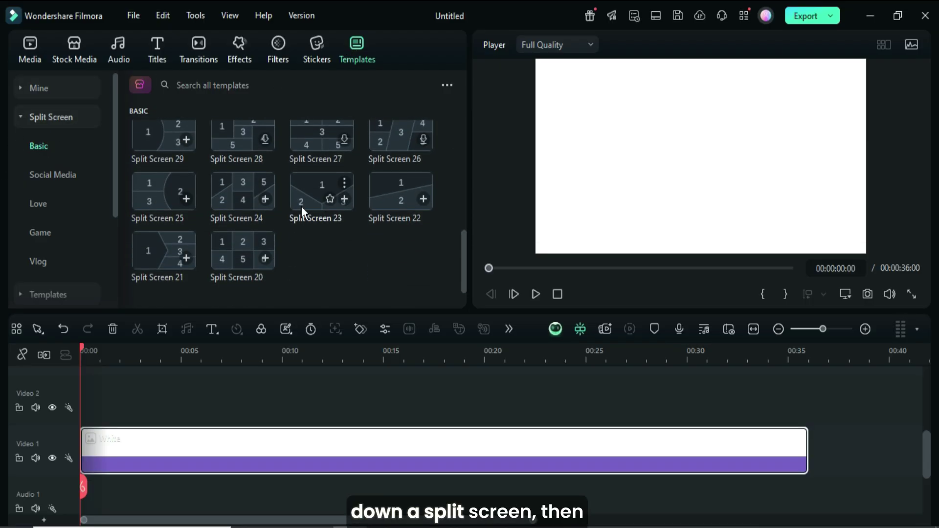
drag(136, 336, 101, 425)
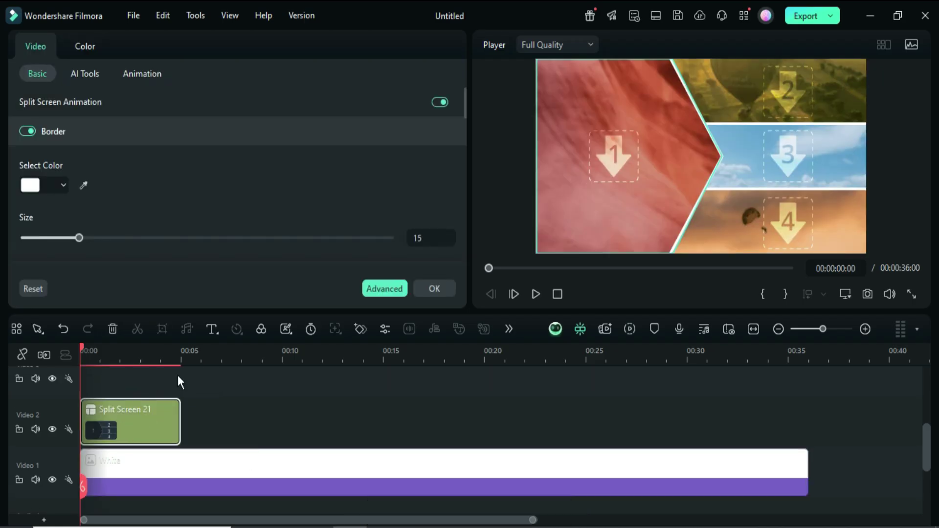
click(435, 100)
click(435, 289)
Step: Place the Split Screen 22 template on Video 2 at 00:00:06:16 and turn off its split screen animation
drag(388, 189, 255, 425)
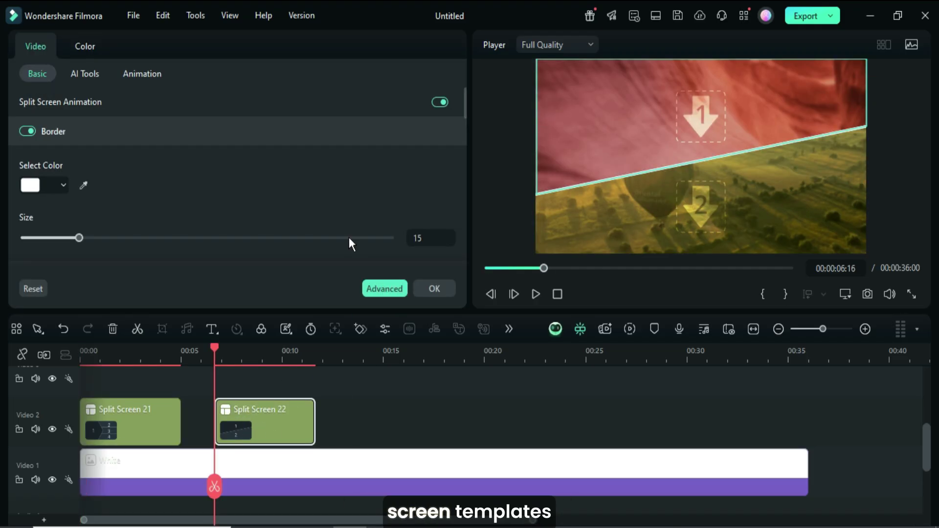
click(440, 101)
click(432, 290)
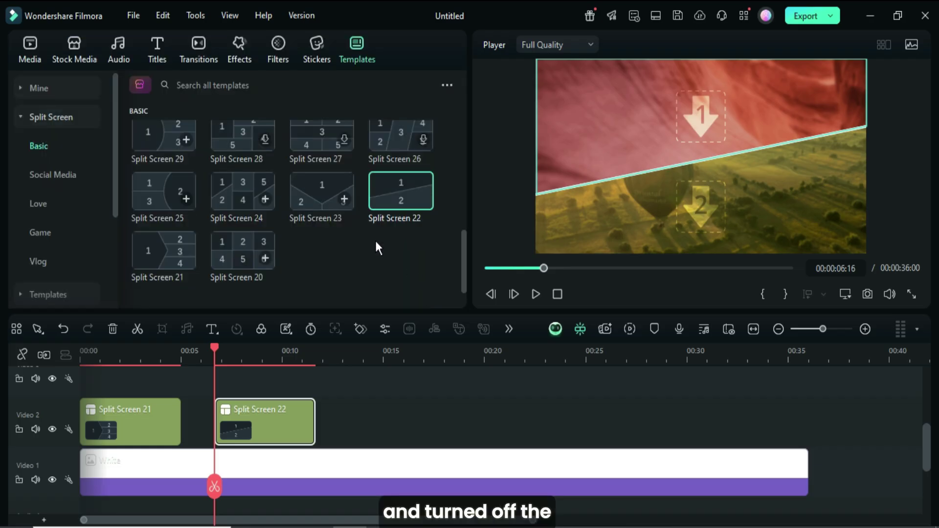
Step: Place the Split Screen 25 template on Video 2 at about 13 seconds and turn off its split screen animation
drag(162, 184, 371, 415)
click(439, 102)
click(433, 289)
Step: Place the Split Screen 29 template on Video 2 at 00:00:20:03 and close its settings
scroll(195, 232, up, 2)
drag(195, 232, 518, 422)
click(434, 287)
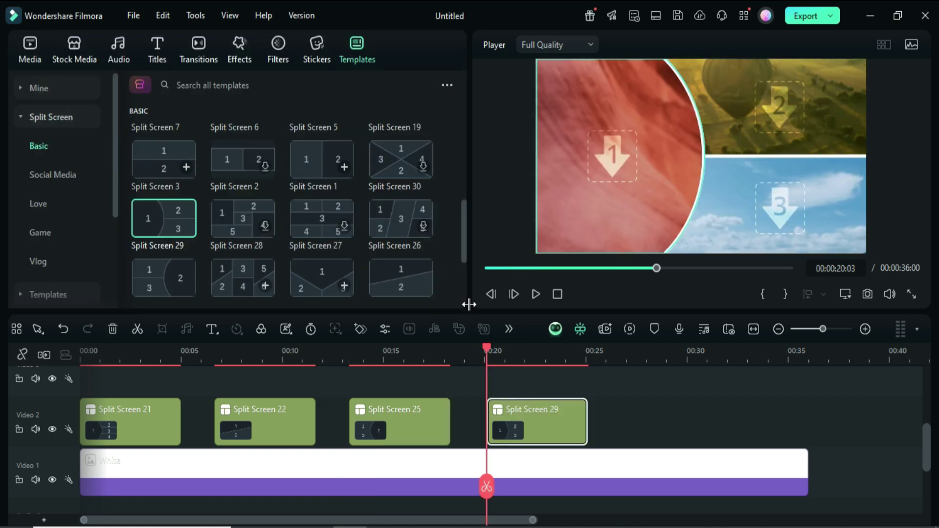
Step: Fill the four panels of Split Screen 21 with different couple photos, scaling the photos in panels 1 and 4 to fit
key(Home)
click(29, 49)
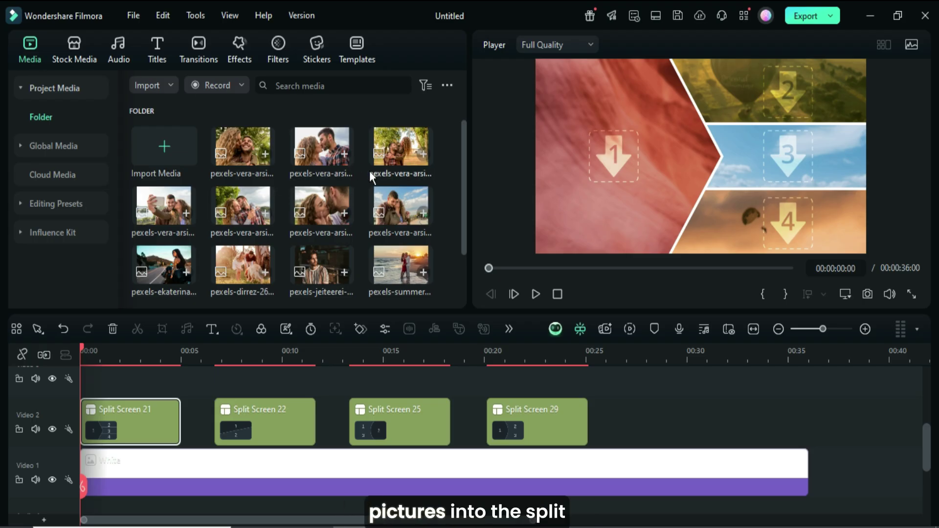
drag(510, 167, 586, 160)
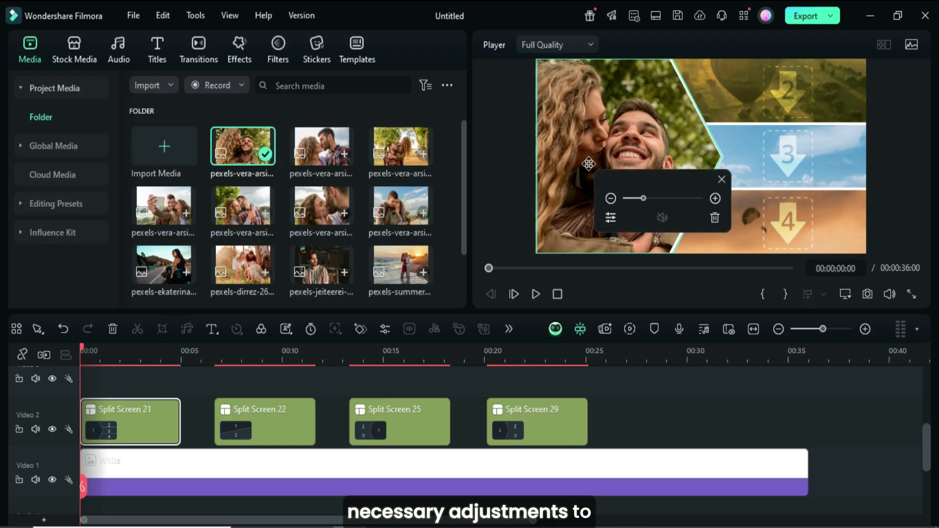
drag(636, 198, 646, 197)
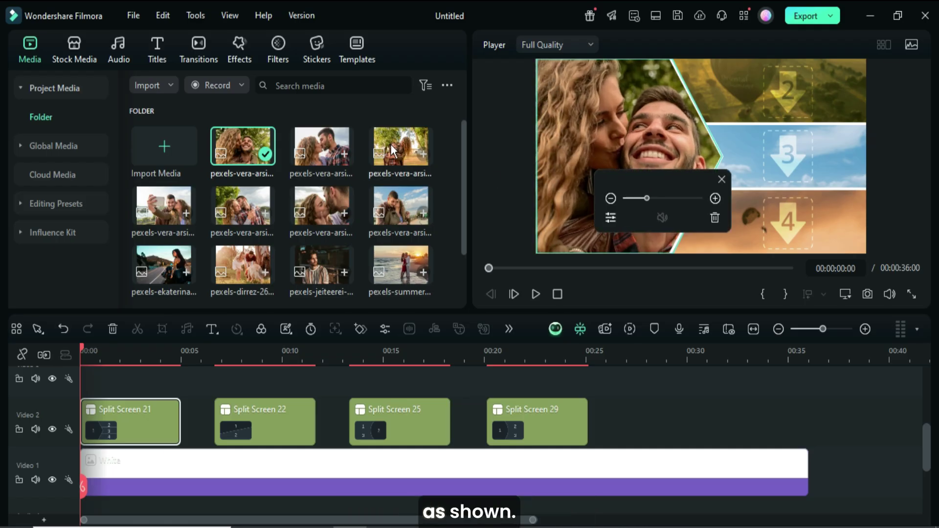
drag(391, 145, 780, 97)
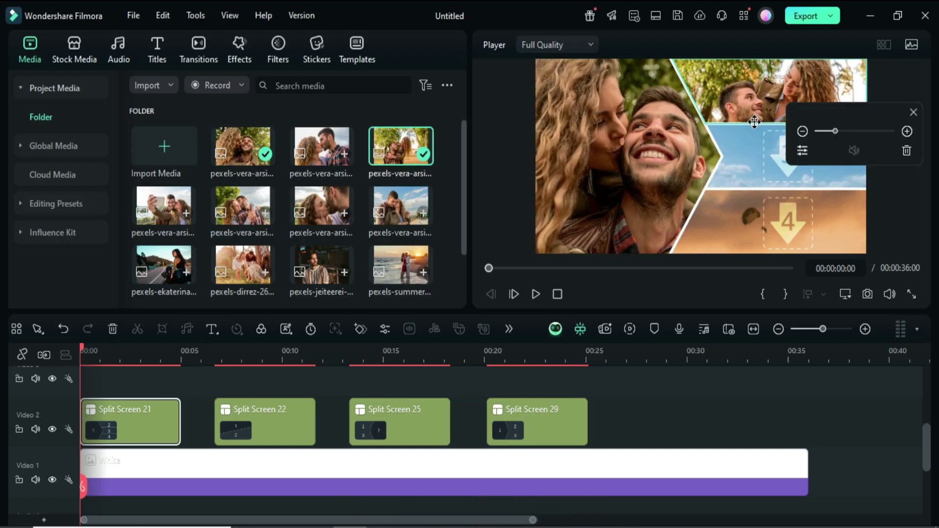
drag(251, 211, 790, 163)
drag(400, 206, 807, 221)
drag(841, 261, 843, 260)
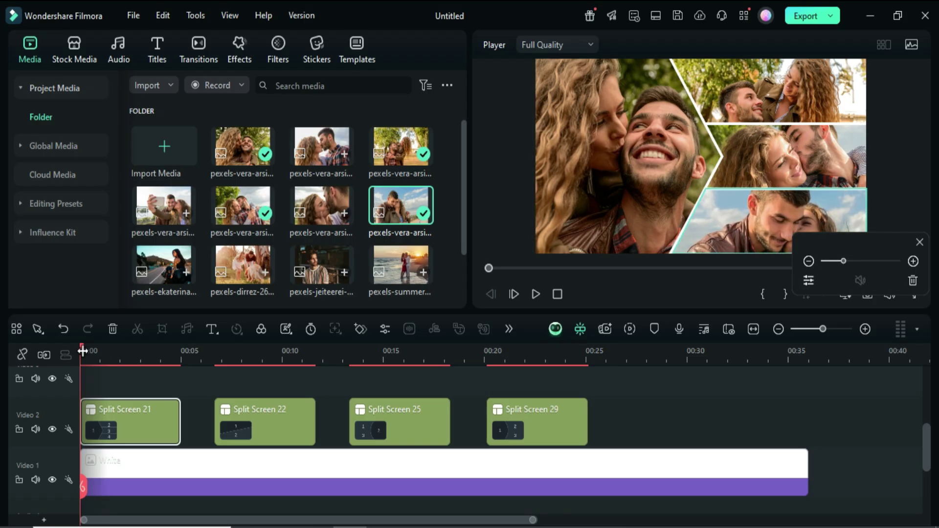
Step: Fill Split Screen 22 with the couple's selfie in panel 1 and the close-up kissing photo in panel 2, adjusting how each fits
click(277, 417)
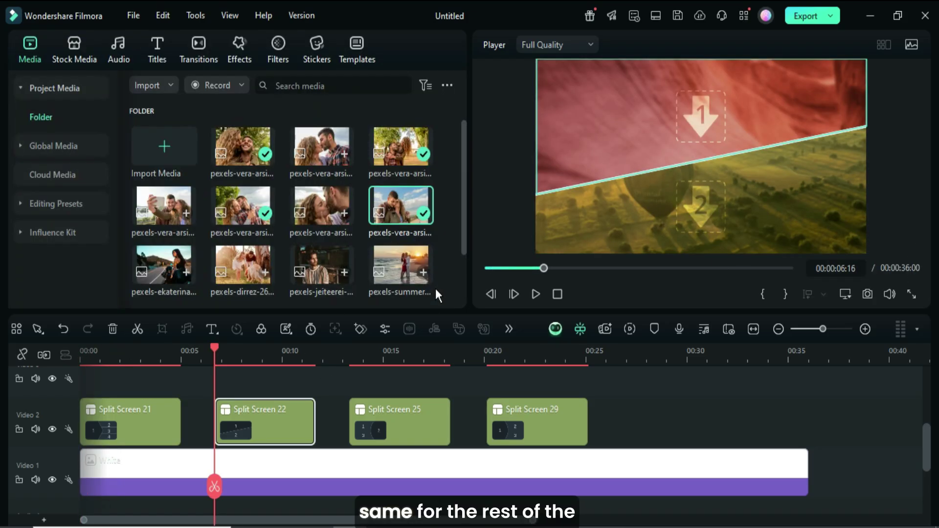
drag(183, 223, 637, 137)
drag(764, 159, 770, 155)
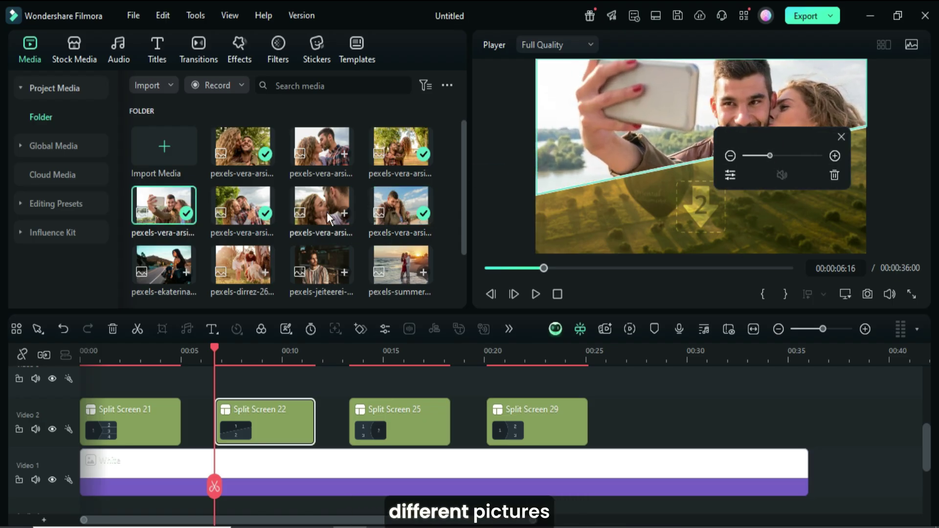
drag(322, 208, 703, 218)
drag(758, 252, 735, 222)
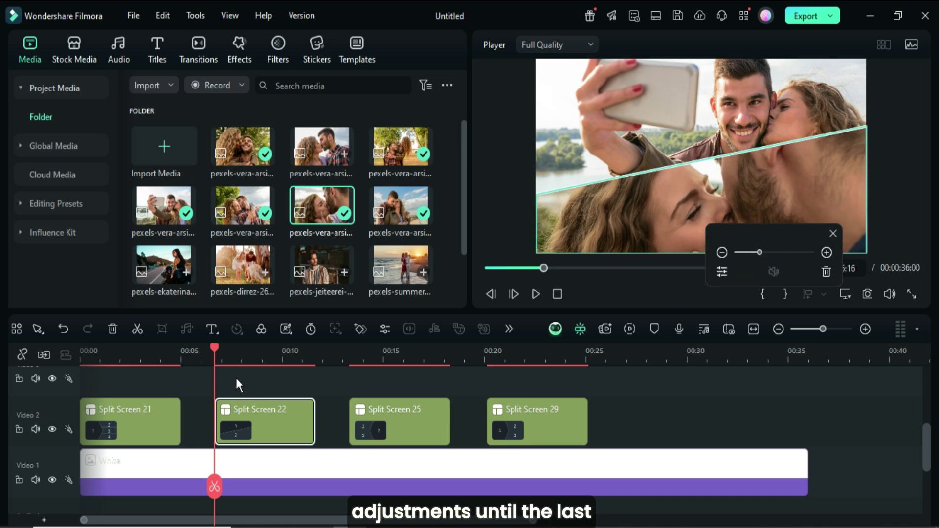
Step: Fill Split Screen 25 with the kissing couple in panel 1, the enlarged man's portrait in panel 2 and the seated couple in panel 3
click(387, 416)
drag(322, 264, 763, 179)
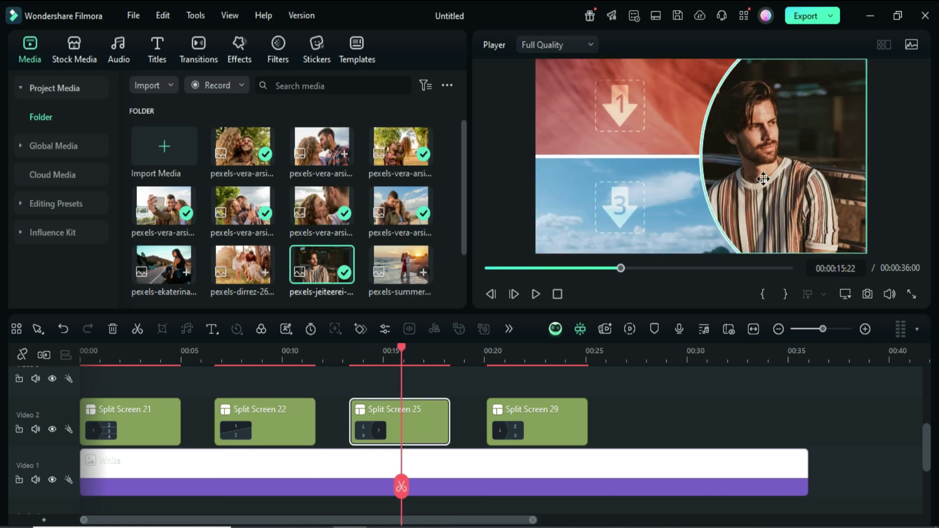
drag(844, 213, 855, 211)
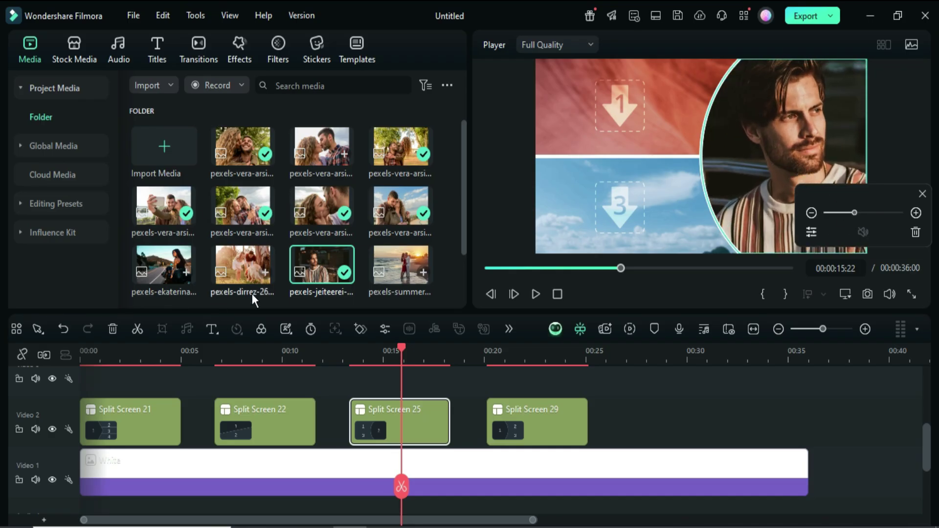
drag(248, 263, 641, 200)
drag(322, 147, 621, 102)
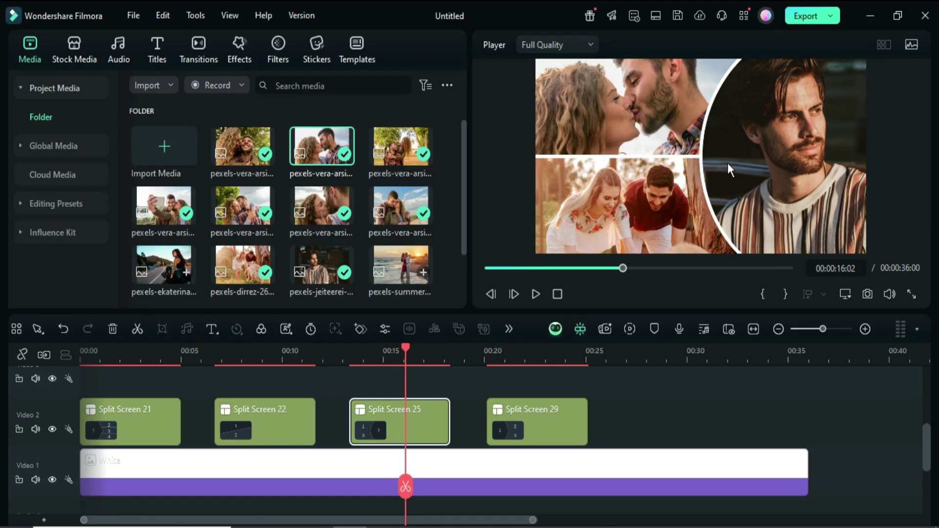
Step: Fill Split Screen 29 with the beach couple in panel 1, the woman on the road in panel 2 and the street photo in panel 3
click(541, 421)
scroll(433, 231, down, 2)
drag(401, 203, 655, 222)
drag(164, 203, 793, 113)
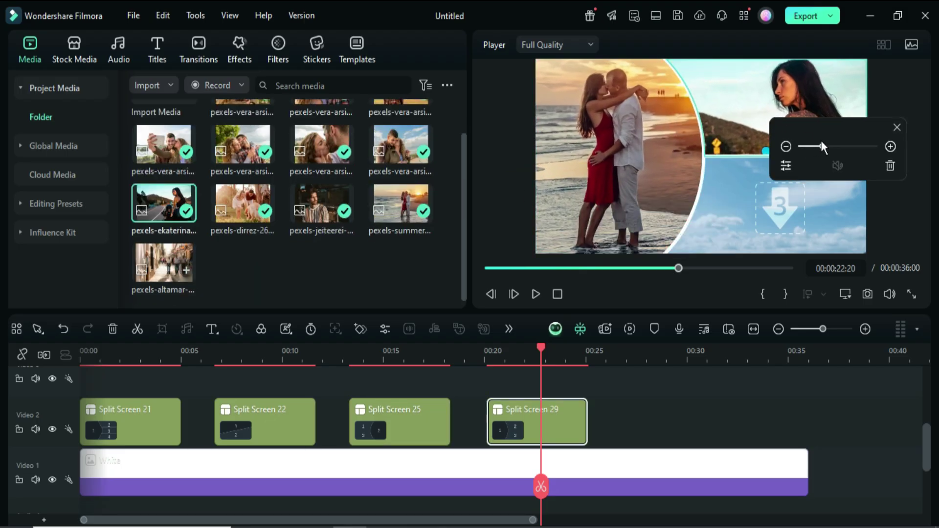
drag(164, 263, 810, 230)
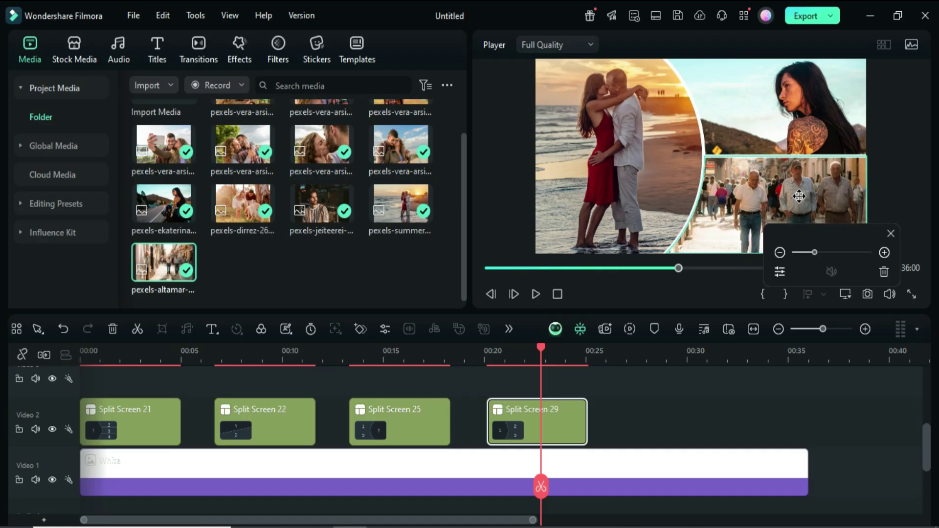
Step: Add an adjustment layer on Video 3 from the start of the timeline and extend it to the end of the white background
click(412, 354)
drag(412, 354, 82, 355)
key(ctrl+minus)
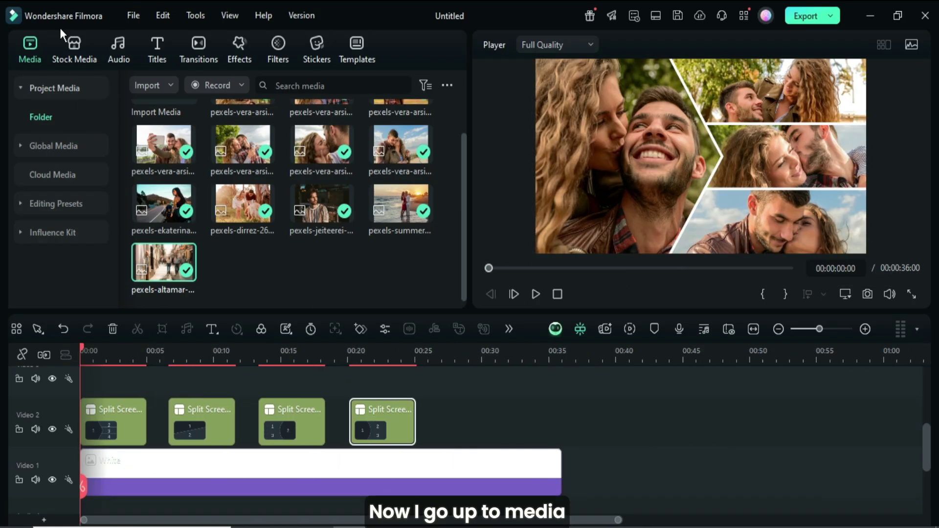
click(56, 201)
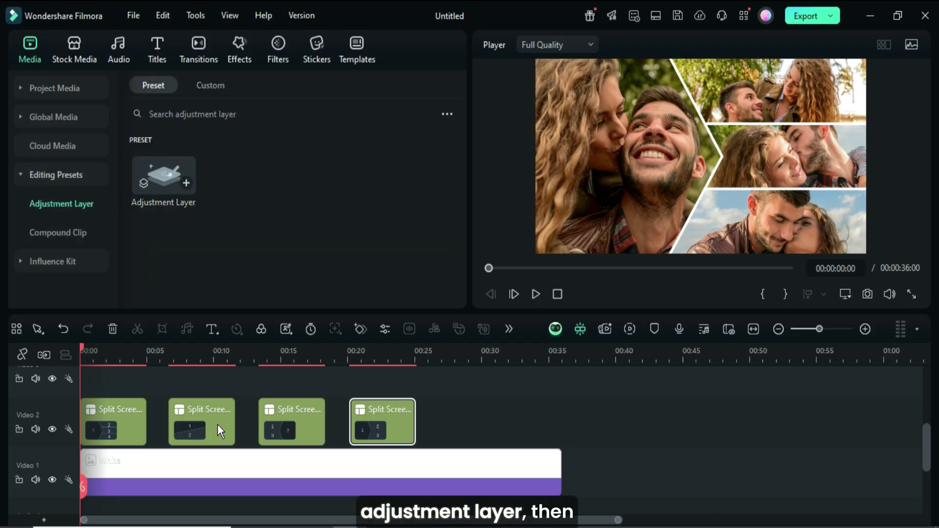
scroll(217, 424, up, 1)
drag(162, 177, 92, 398)
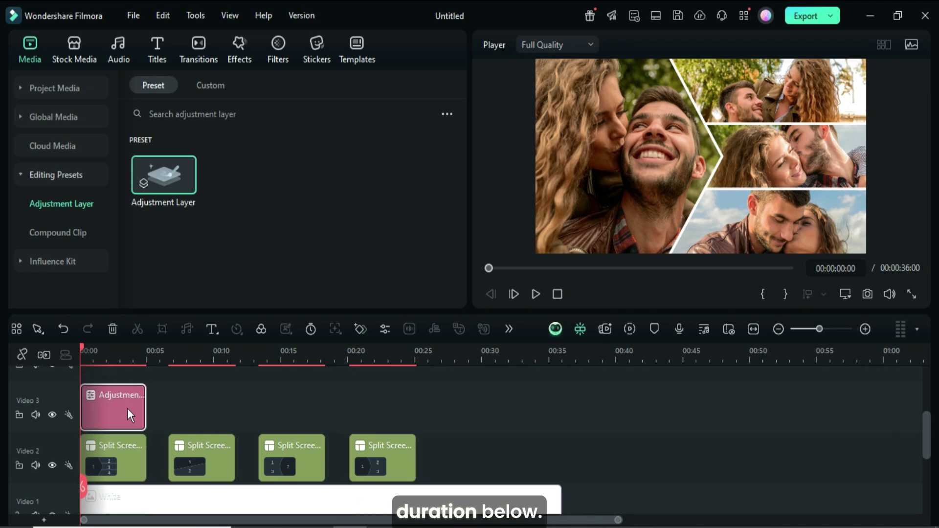
drag(144, 411, 561, 414)
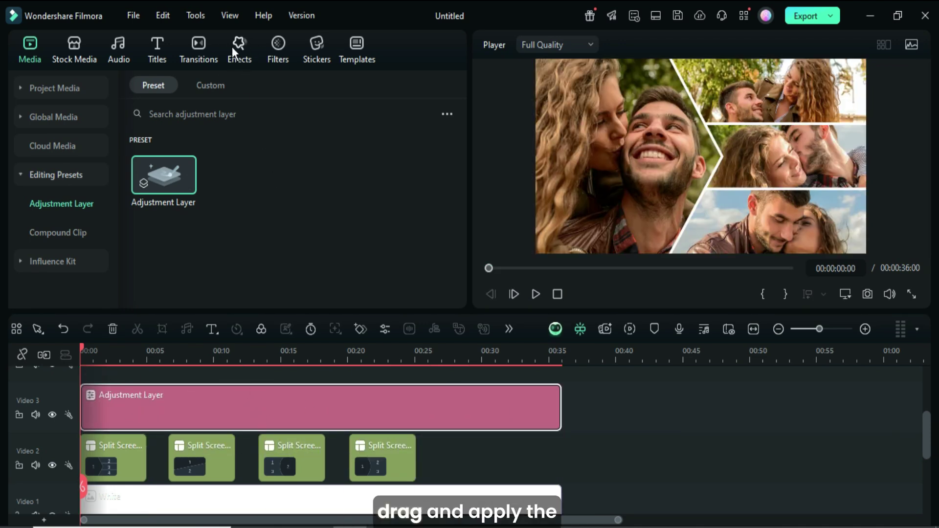
Step: Apply the Border effect to the adjustment layer and set the border size to 2
click(242, 48)
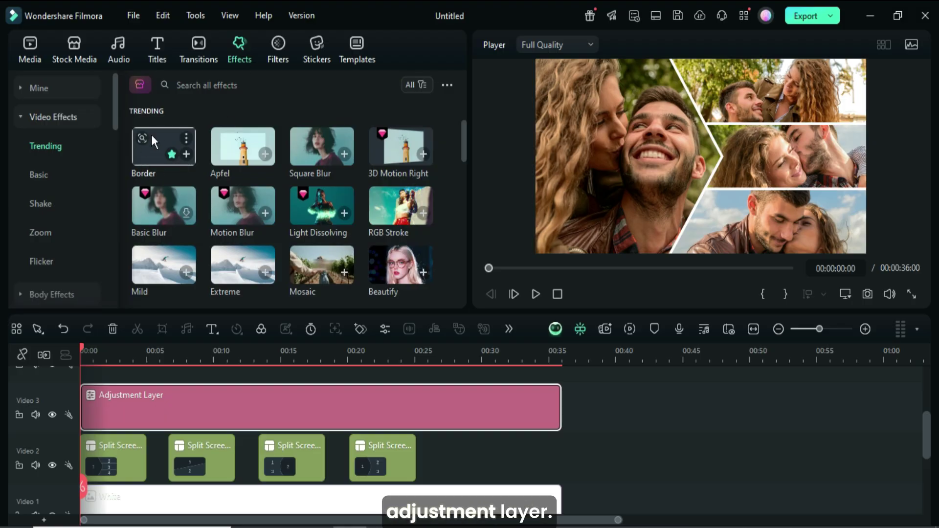
drag(156, 156, 161, 399)
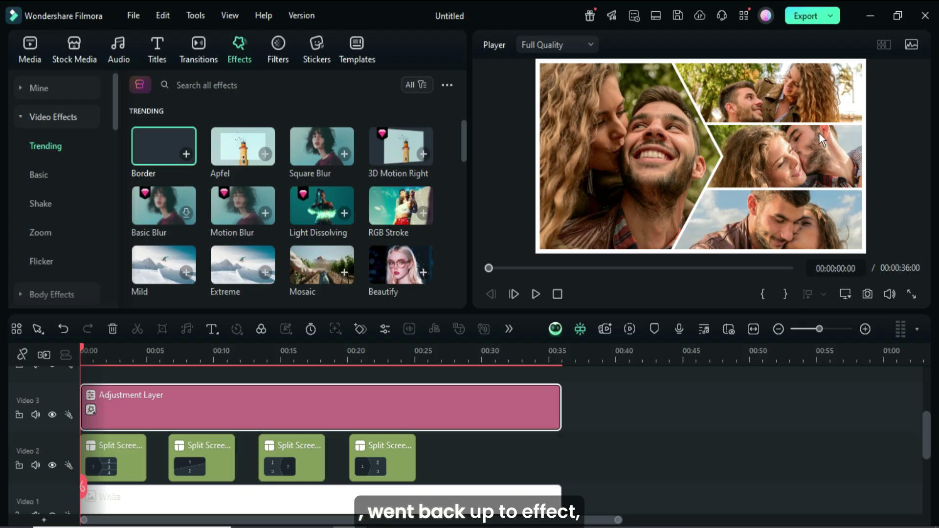
double_click(206, 411)
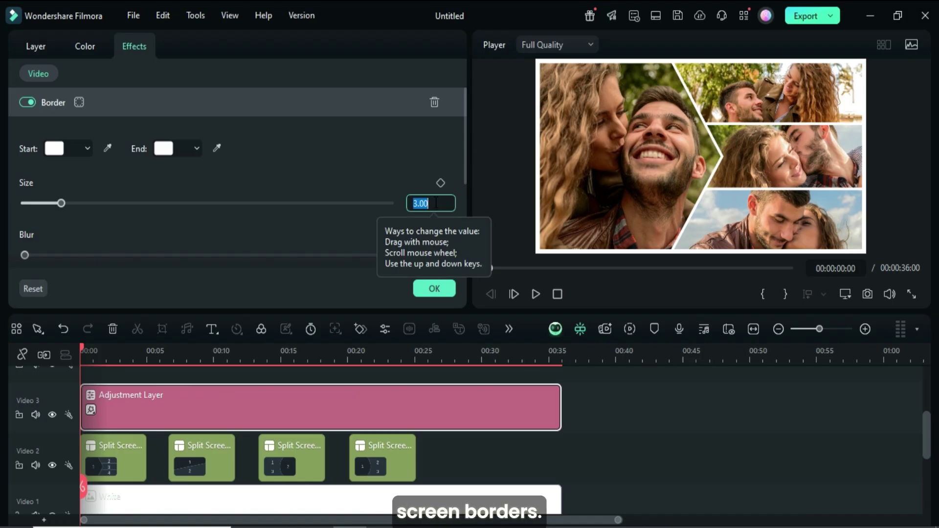
text(2)
key(Return)
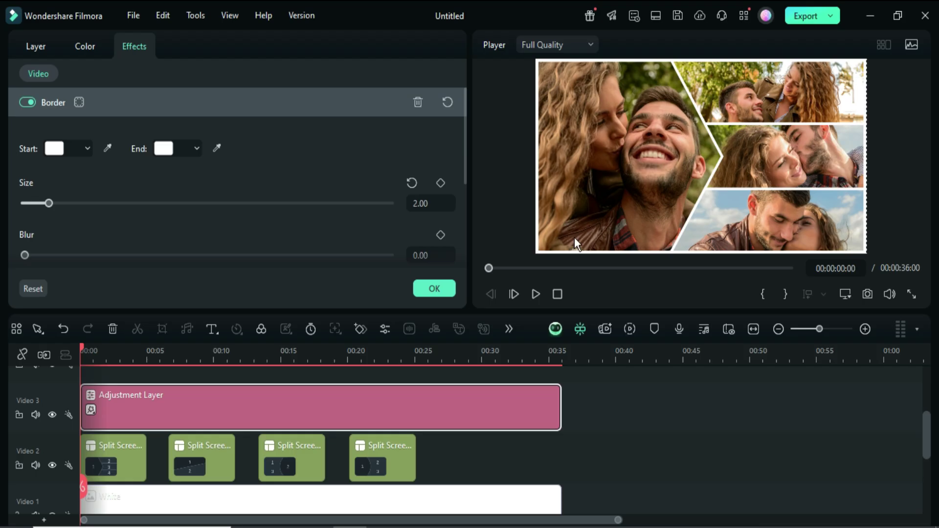
click(435, 287)
Step: Capture a snapshot of the first split screen at 00:00:03:03 into the project media
click(31, 52)
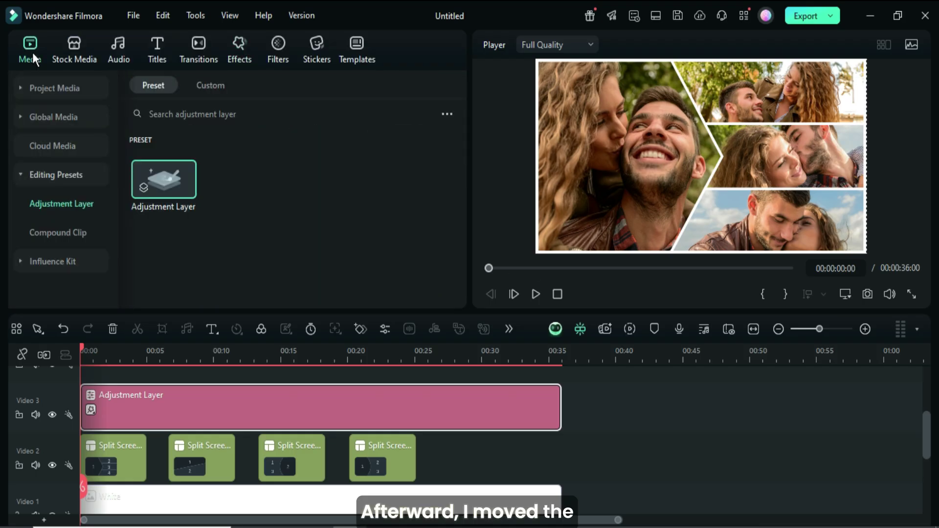
click(41, 84)
drag(81, 353, 122, 357)
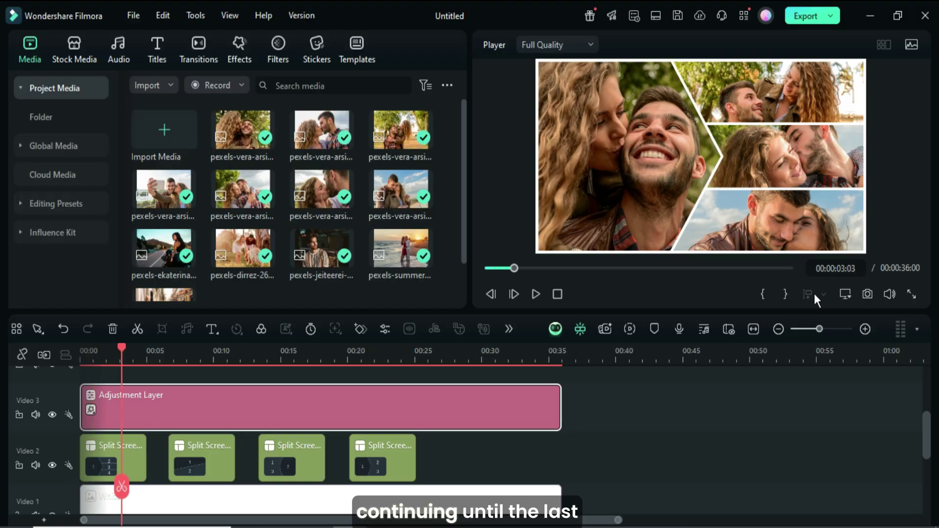
click(867, 295)
click(534, 294)
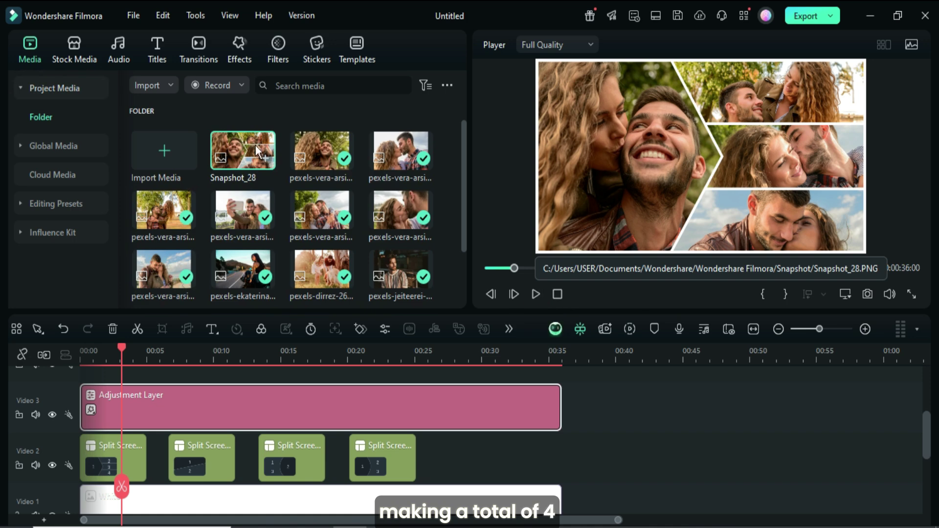
Step: Capture a snapshot of the second split screen at 00:00:09:16
click(126, 350)
drag(203, 368, 209, 369)
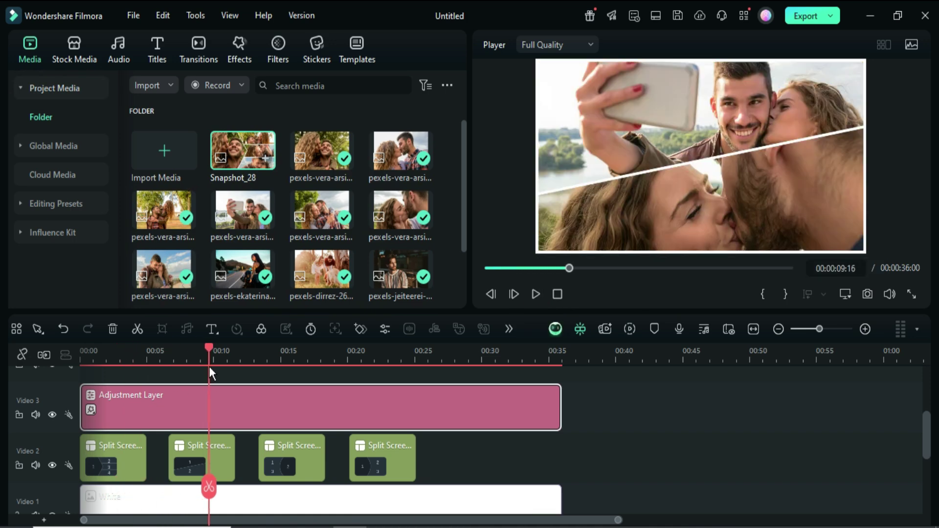
click(864, 293)
click(541, 294)
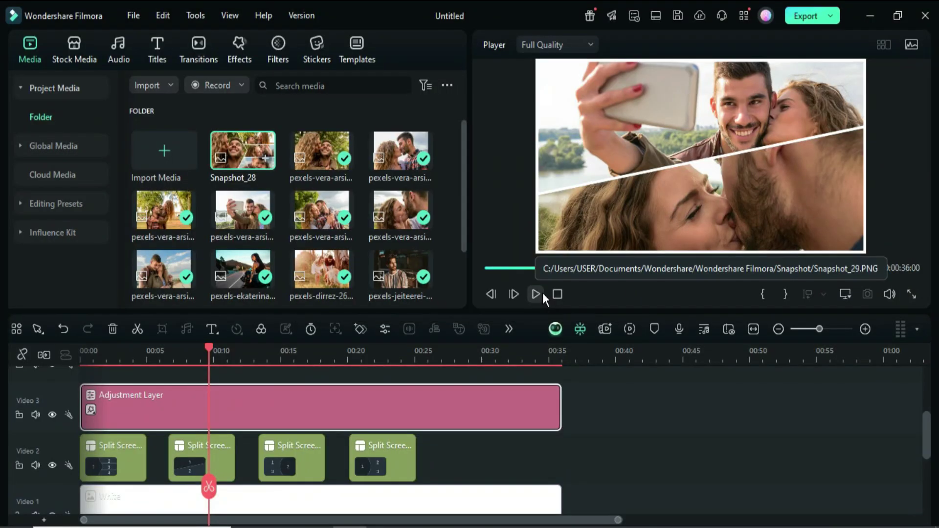
Step: Capture snapshots of the third split screen and of the fourth one at 00:00:23:12
drag(210, 350, 395, 351)
click(867, 294)
click(549, 292)
click(867, 294)
click(541, 294)
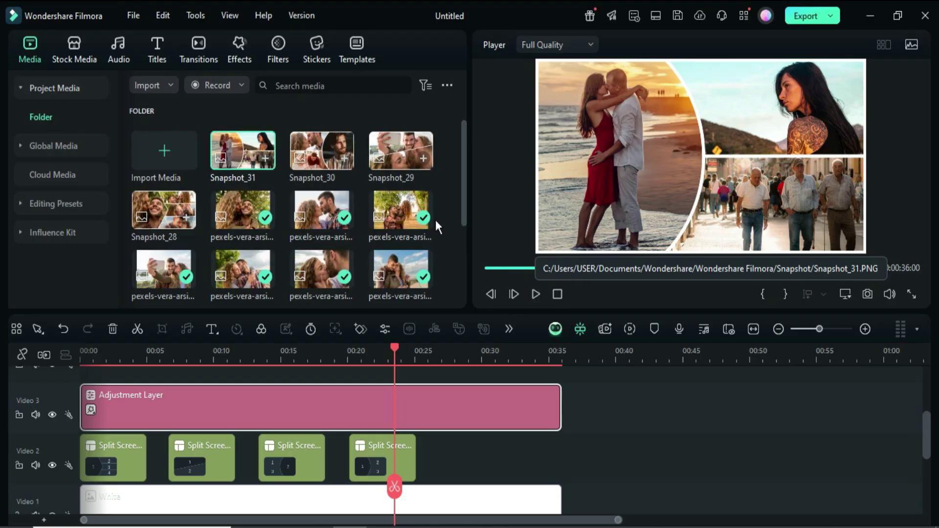
Step: Delete the adjustment layer and all four split screen clips, leaving the white background, and return the playhead to the start
scroll(472, 431, down, 1)
drag(575, 447, 113, 331)
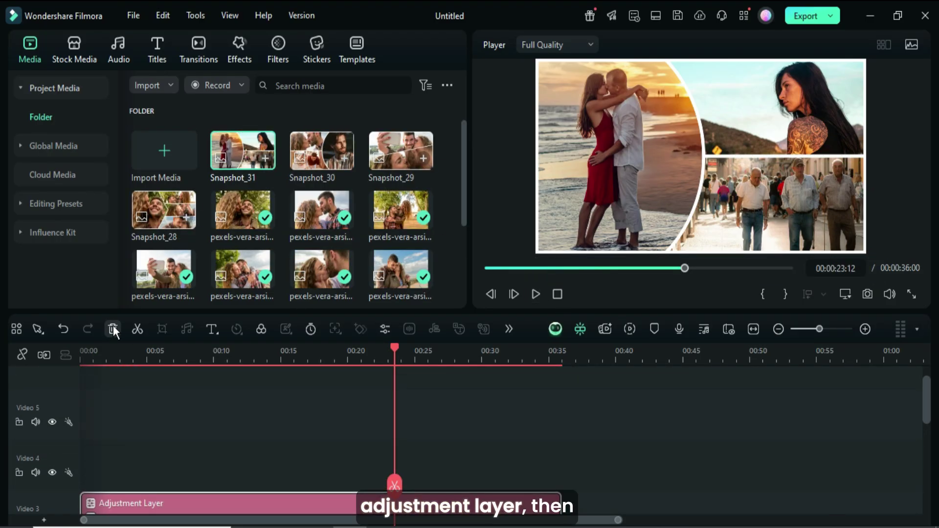
click(113, 330)
click(486, 268)
scroll(304, 410, down, 3)
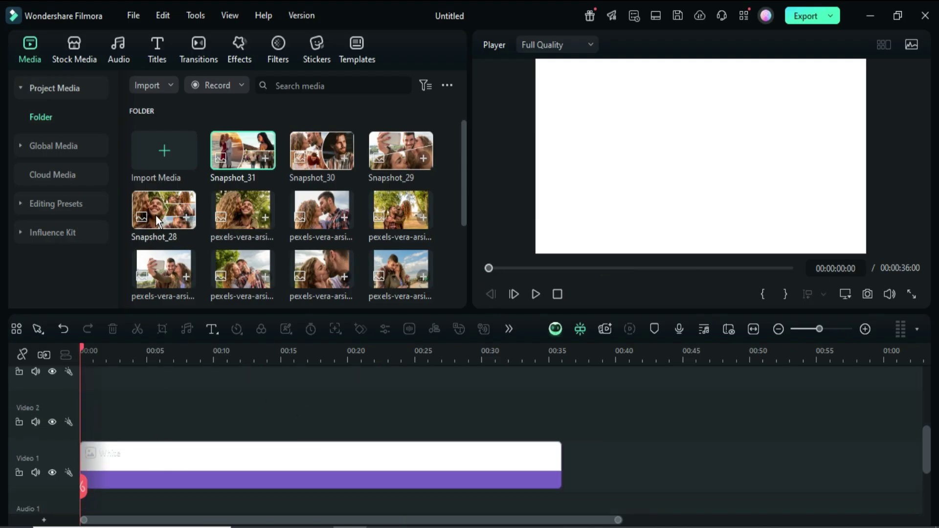
Step: Place Snapshot_28 at the start of Video 2 above the white background, lasting just under 15 seconds
drag(155, 215, 279, 435)
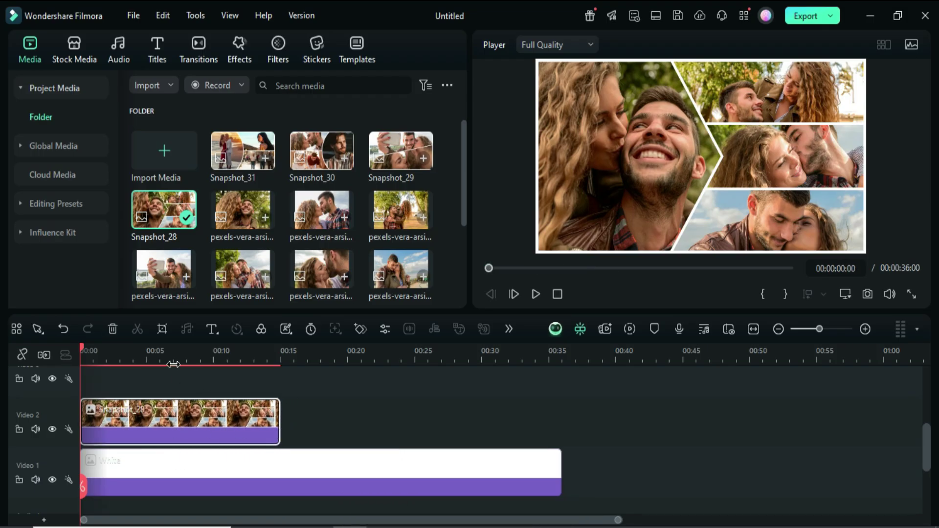
Step: Add a Transform keyframe at the start of the Snapshot_28 clip with its X position set to -1980 px
double_click(215, 418)
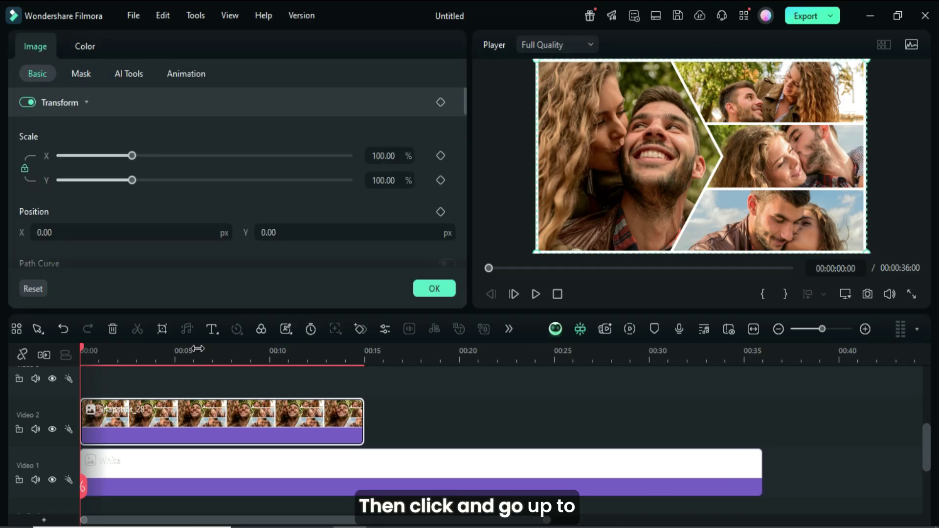
click(441, 103)
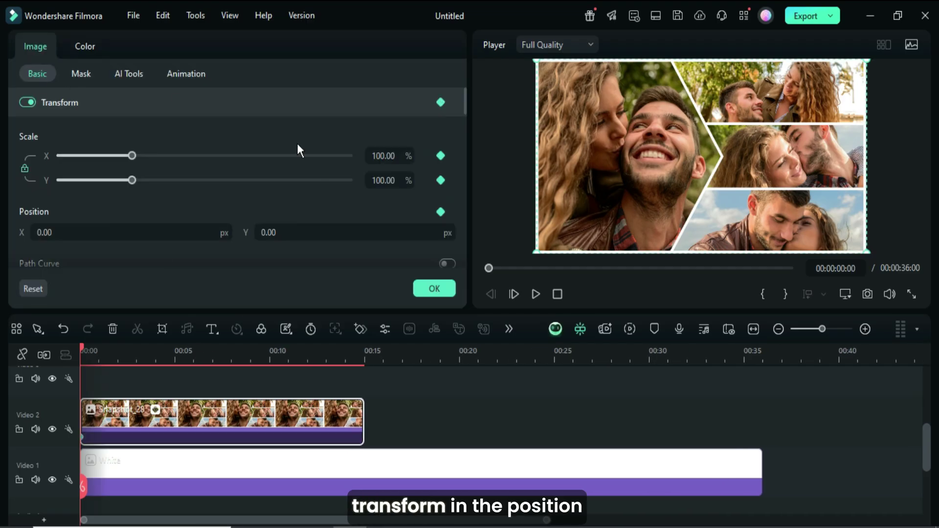
click(95, 233)
text(-1980)
key(Return)
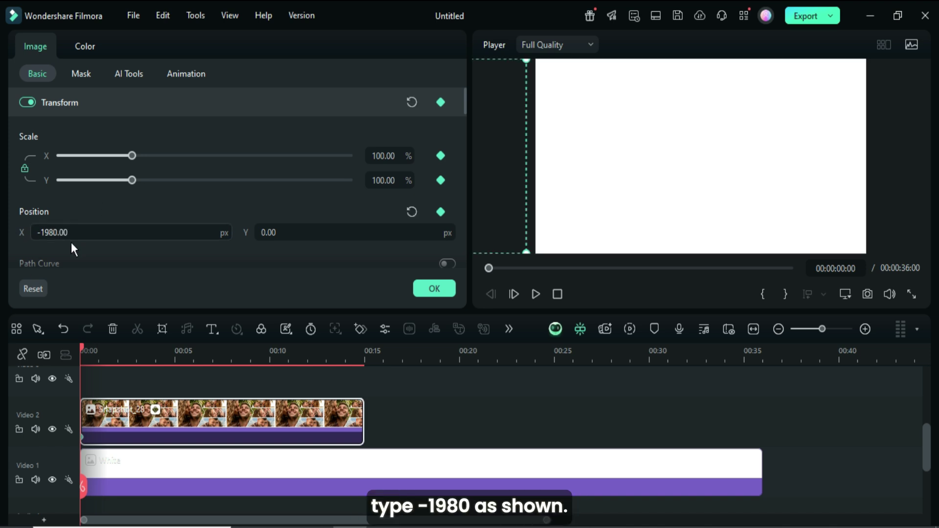
Step: Add a second Transform keyframe at 00:00:14:23 on the Snapshot_28 clip with X position 1980 px, and confirm the settings
drag(82, 347, 363, 351)
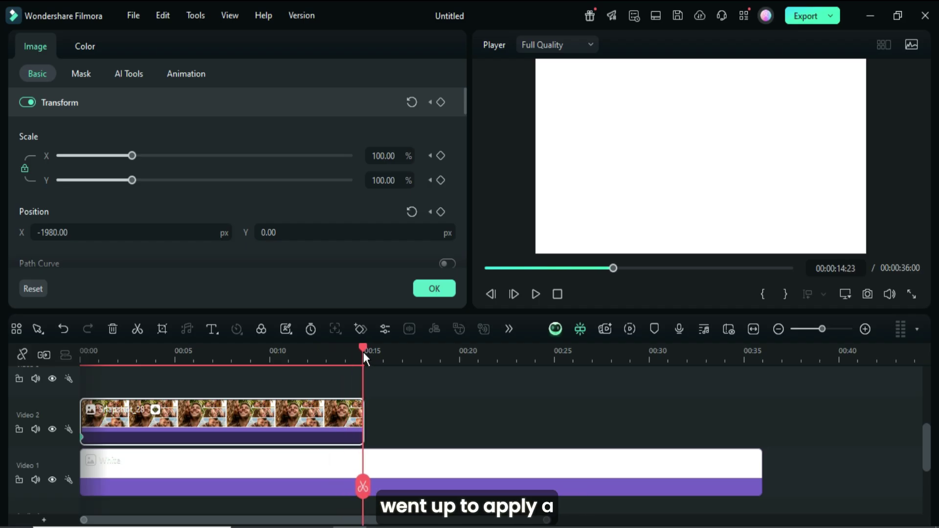
click(442, 102)
drag(41, 237, 57, 232)
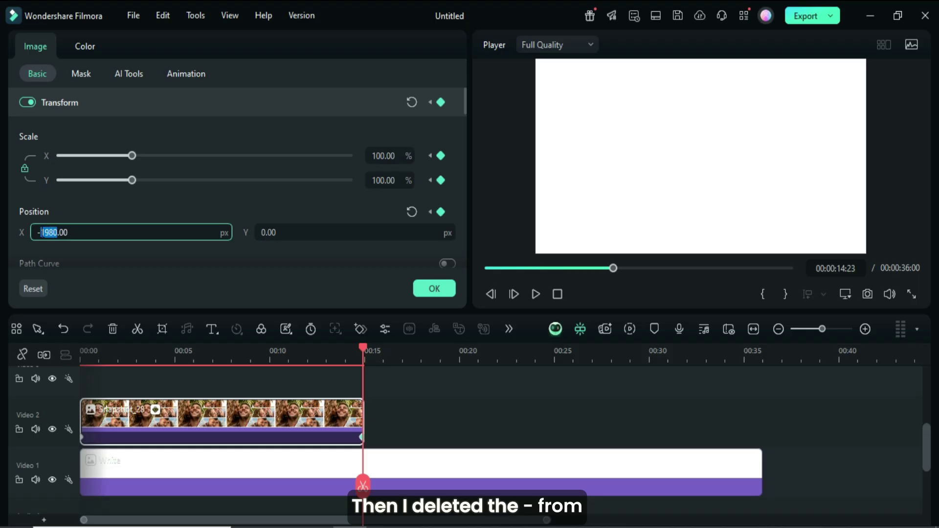
key(BackSpace)
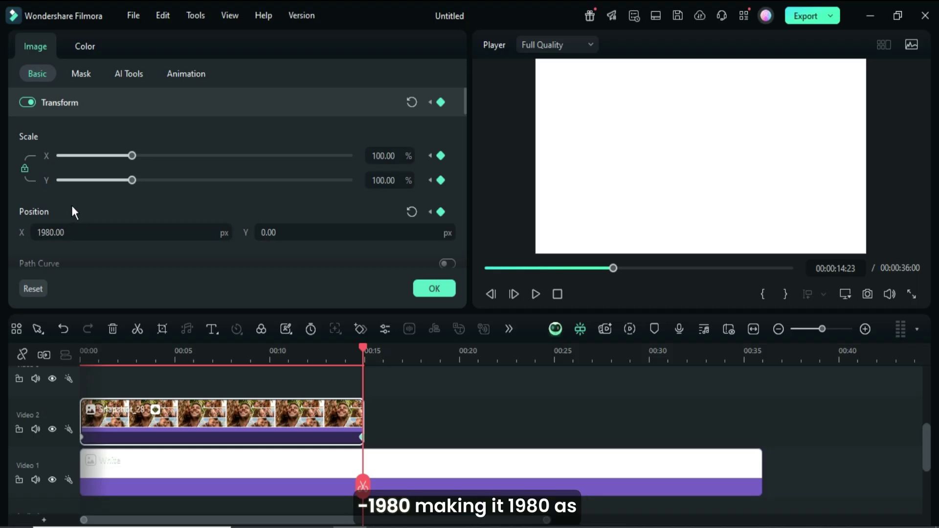
click(430, 290)
Step: Play the timeline from the start to check the Snapshot_28 sliding motion
click(488, 269)
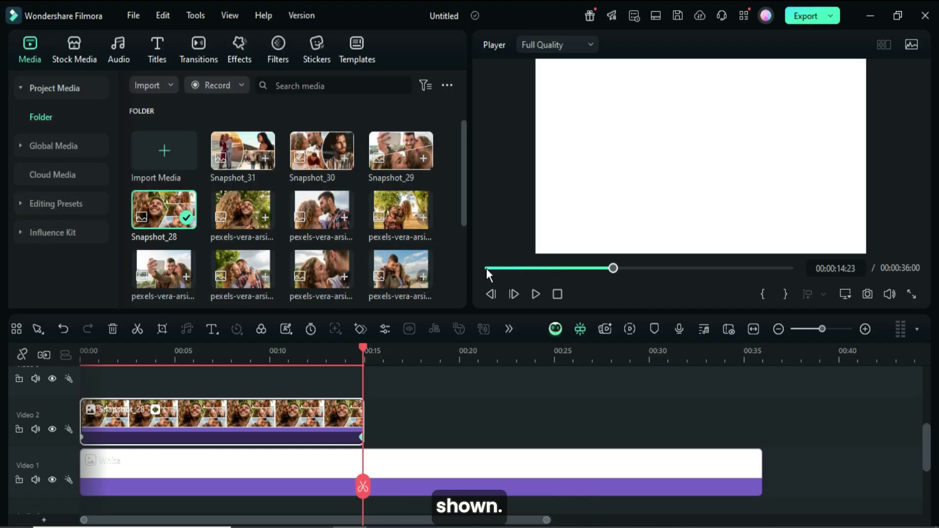
click(533, 294)
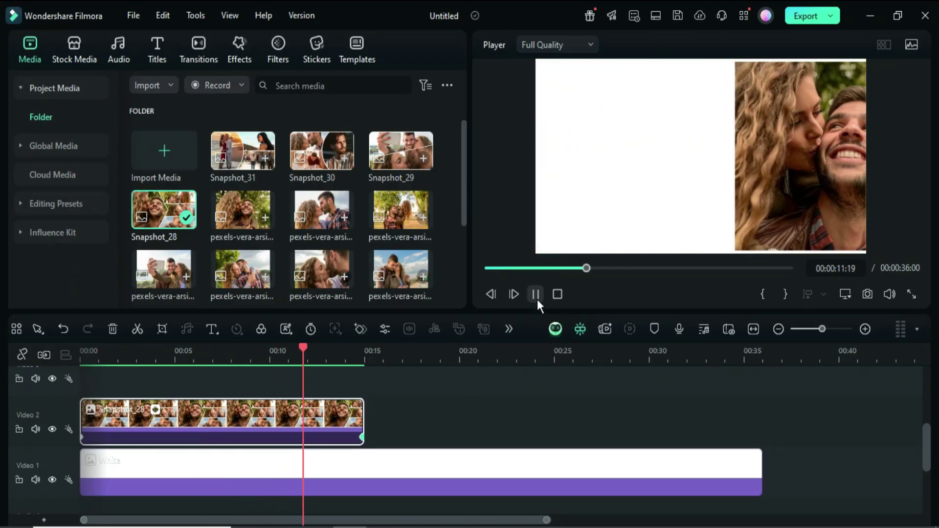
click(536, 299)
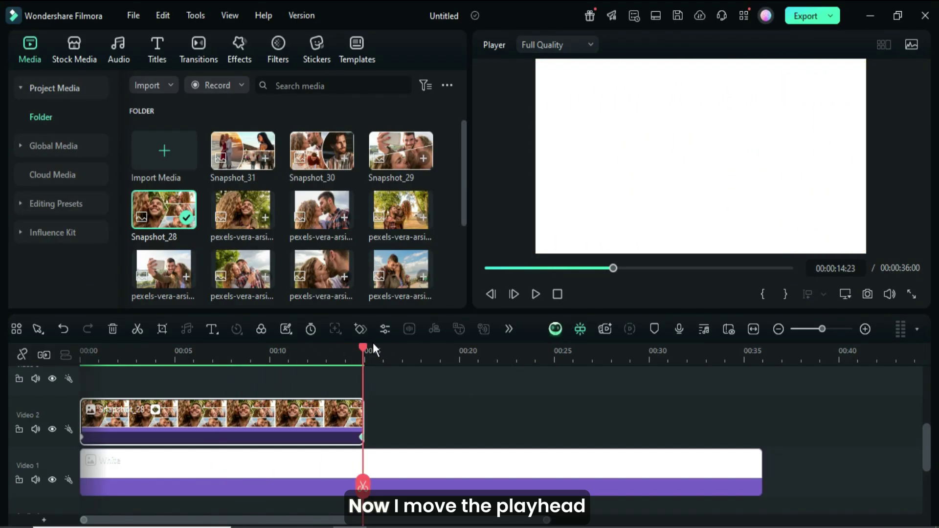
Step: Duplicate the keyframed Snapshot_28 clip onto Video 3 starting at 7 seconds and onto Video 4 starting at 14 seconds
drag(354, 347, 214, 354)
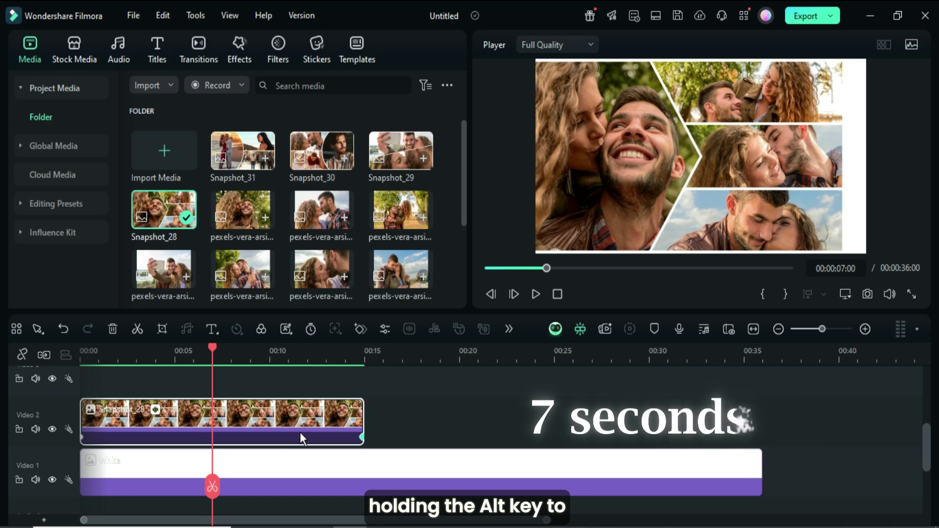
drag(260, 421, 389, 387)
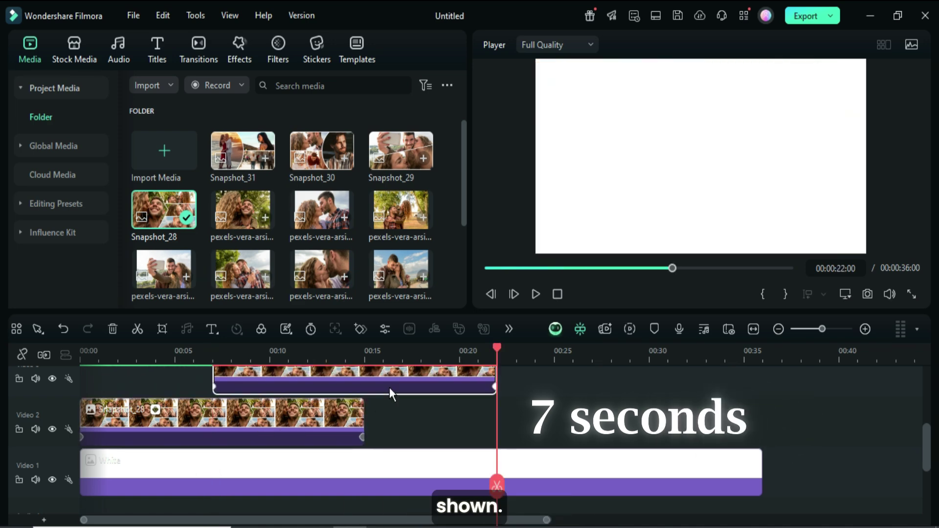
scroll(369, 399, up, 1)
drag(498, 347, 349, 360)
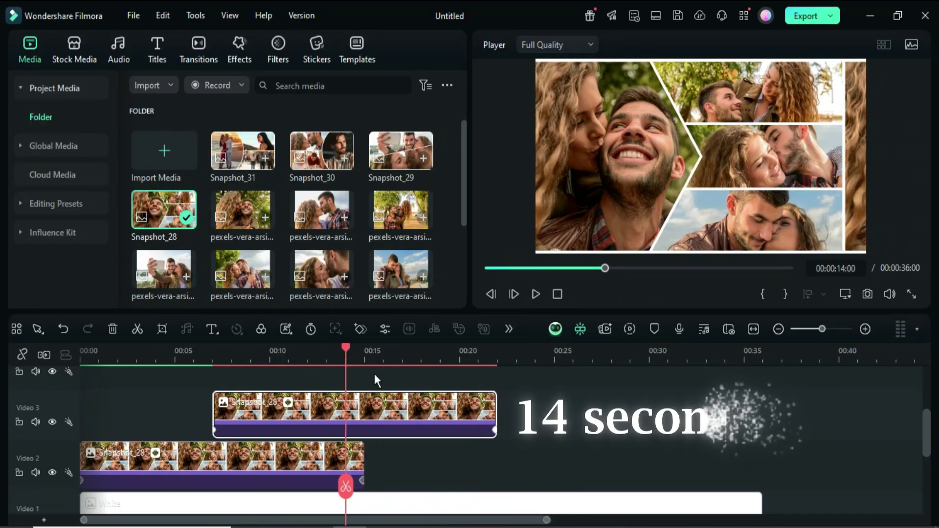
scroll(392, 414, up, 1)
drag(378, 431, 516, 390)
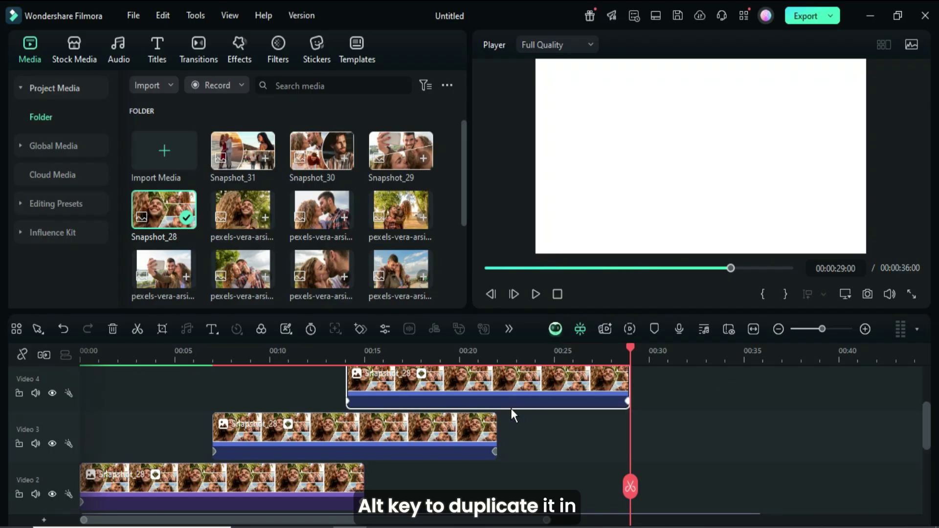
Step: Duplicate the Video 4 clip onto Video 5, starting at 21 seconds
scroll(511, 413, up, 3)
scroll(577, 417, down, 1)
drag(510, 362, 478, 345)
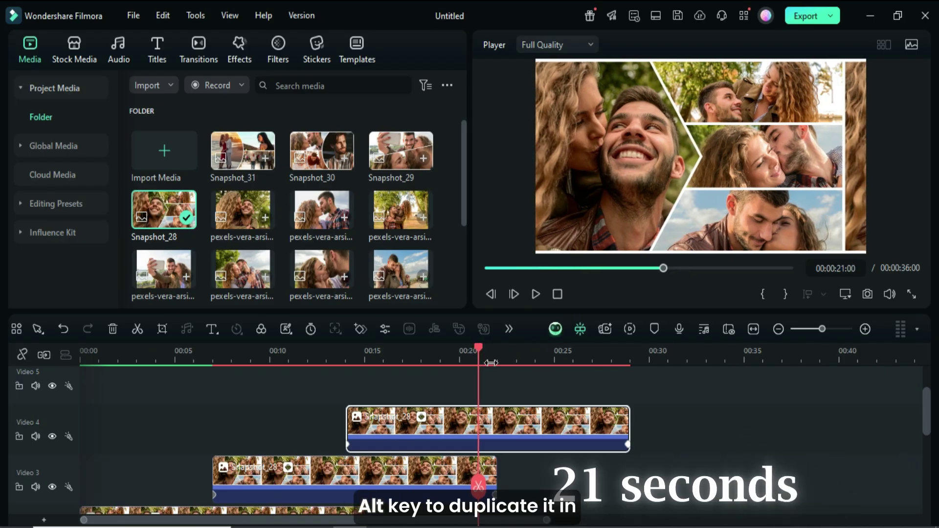
drag(515, 431, 643, 382)
Step: Replace the duplicated clips, keeping their keyframes, with Snapshot_29 on Video 3, Snapshot_30 on Video 4 and Snapshot_31 on Video 5
scroll(549, 374, up, 1)
scroll(605, 397, down, 3)
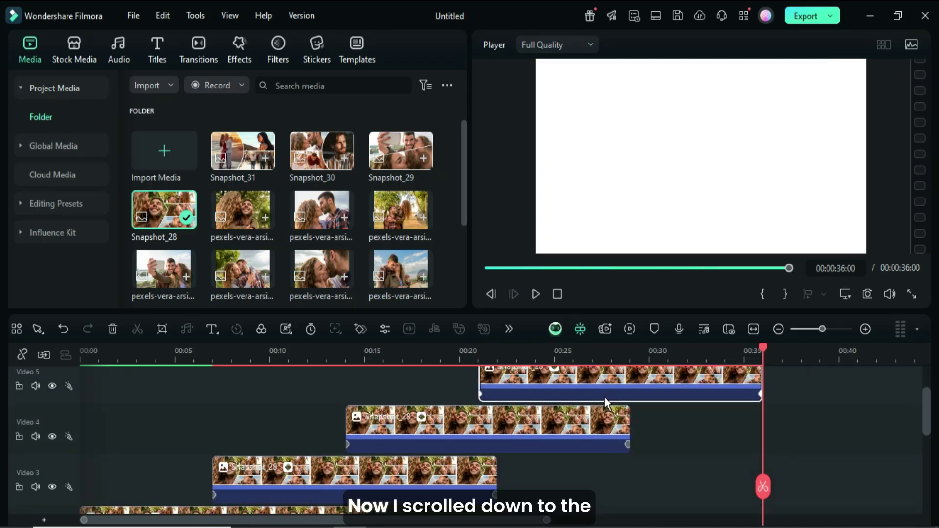
click(521, 267)
scroll(377, 388, down, 2)
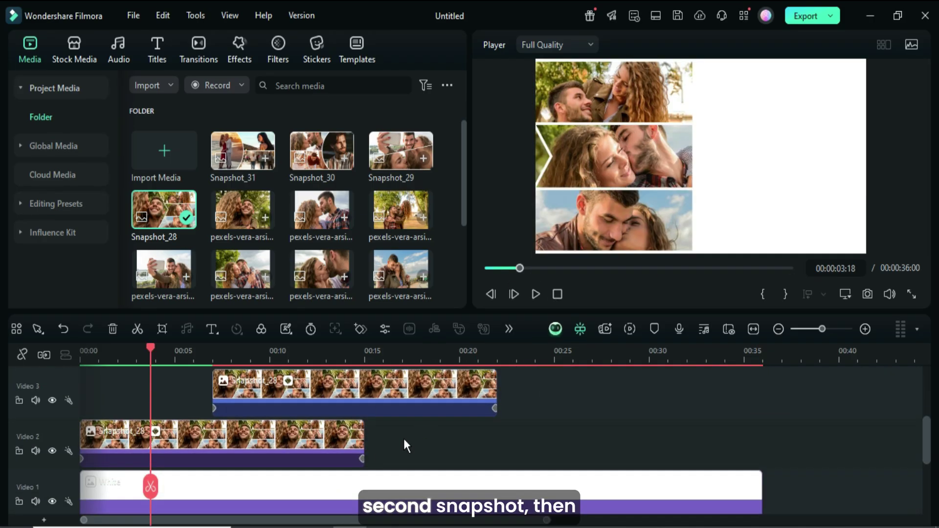
scroll(386, 446, up, 2)
click(370, 454)
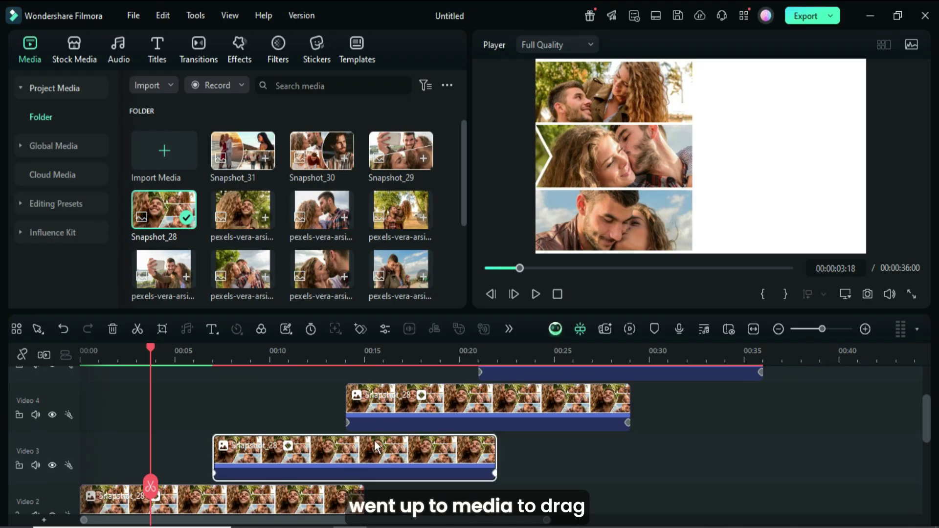
drag(418, 152, 365, 465)
scroll(450, 466, up, 1)
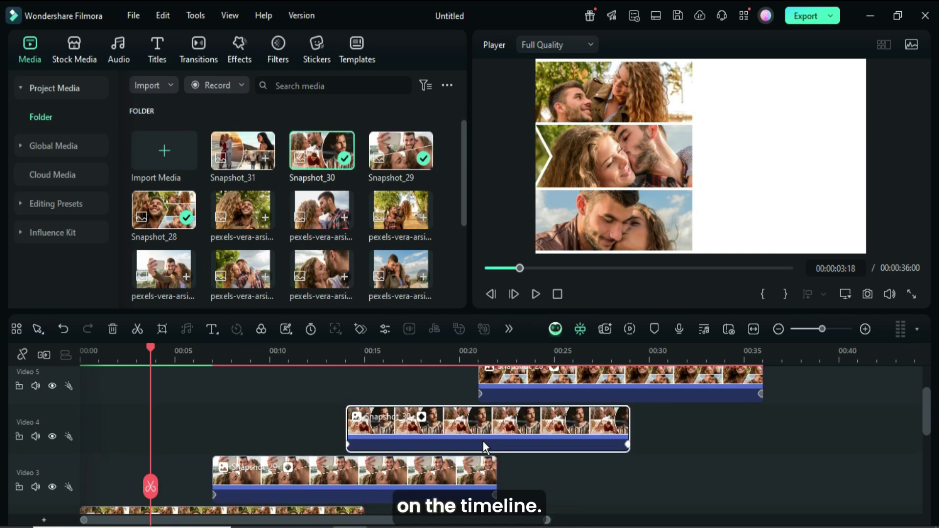
scroll(514, 441, up, 3)
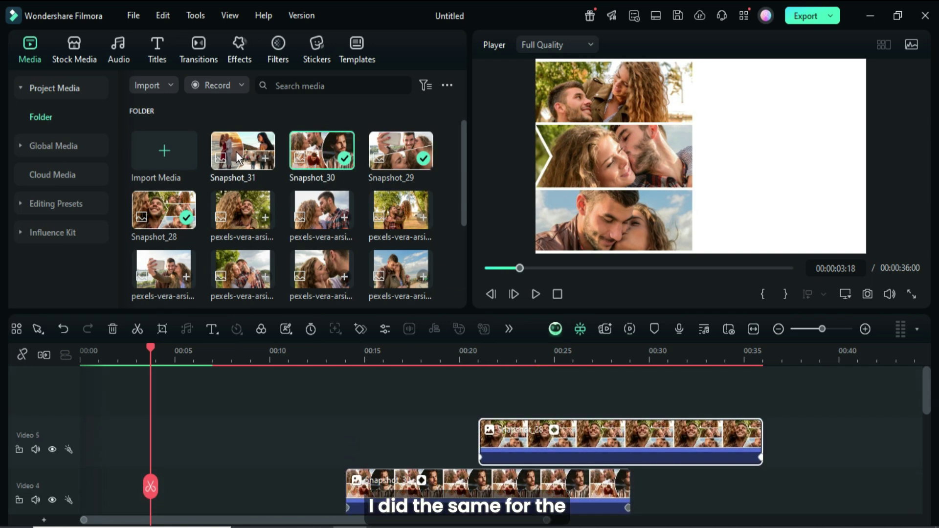
scroll(631, 424, down, 2)
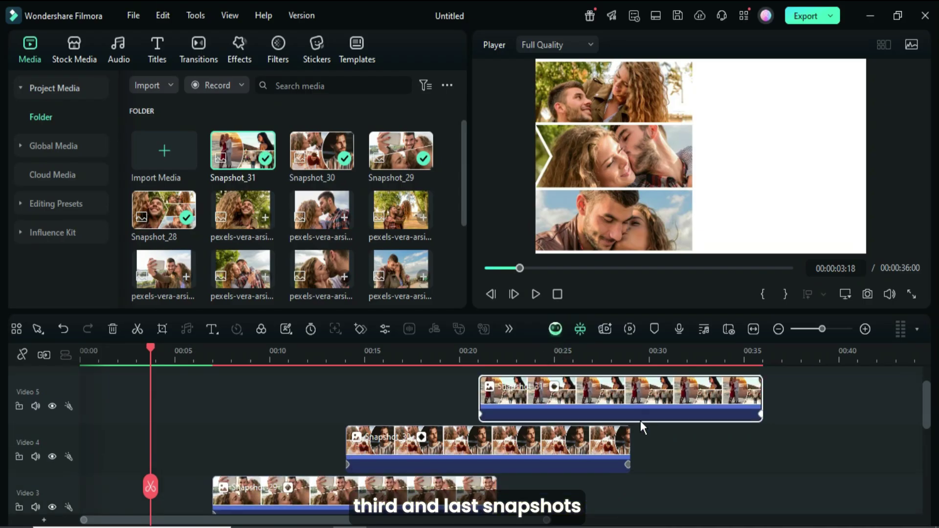
Step: Play the four sliding snapshots through from the start, and return the playhead to the beginning
click(486, 268)
scroll(599, 422, down, 3)
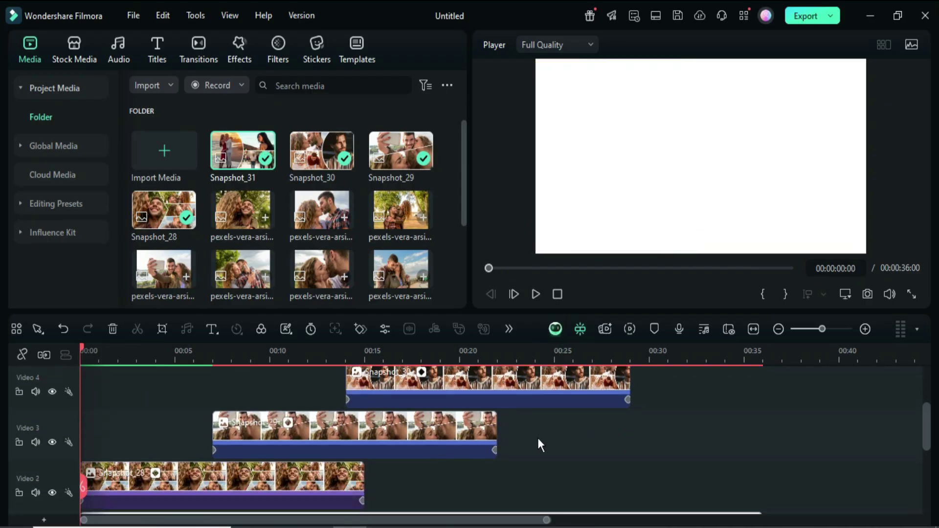
scroll(597, 439, up, 3)
scroll(634, 410, down, 3)
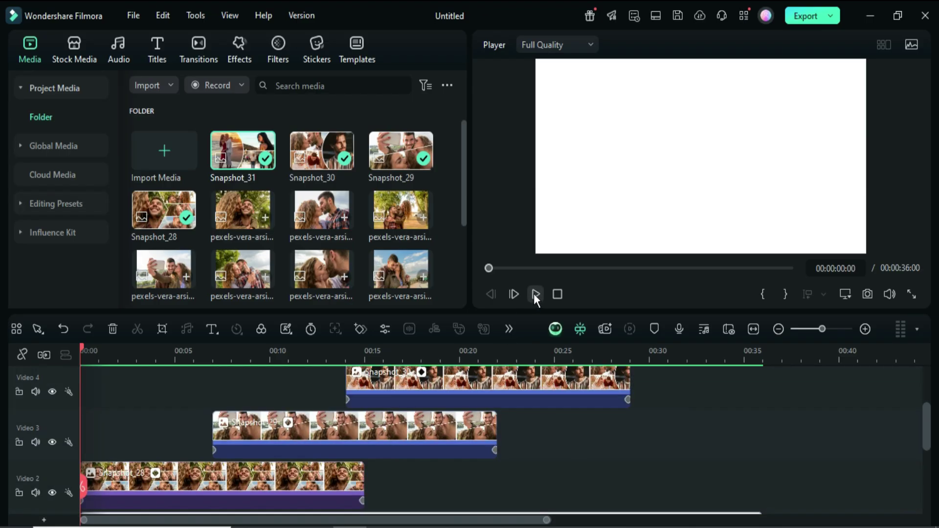
click(535, 294)
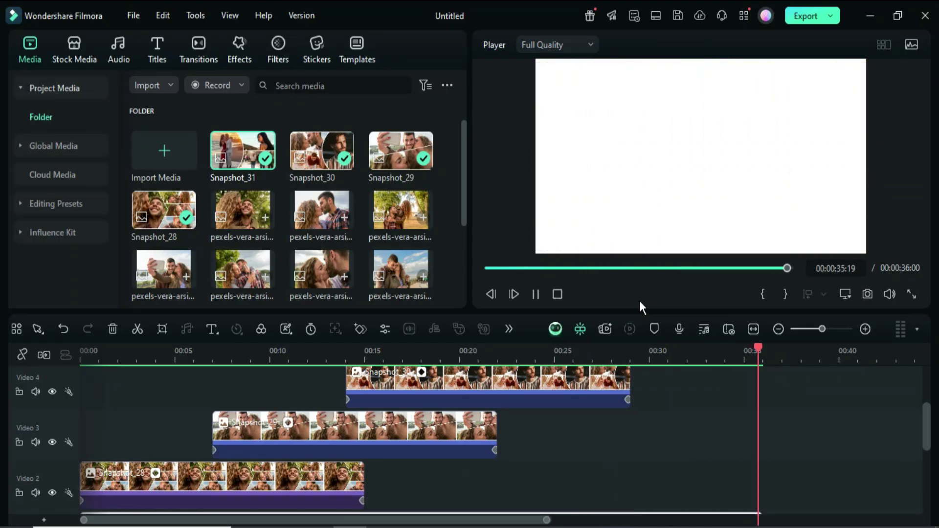
click(487, 268)
Step: Combine the white background and all four snapshot clips into a compound clip named 6
scroll(651, 369, down, 1)
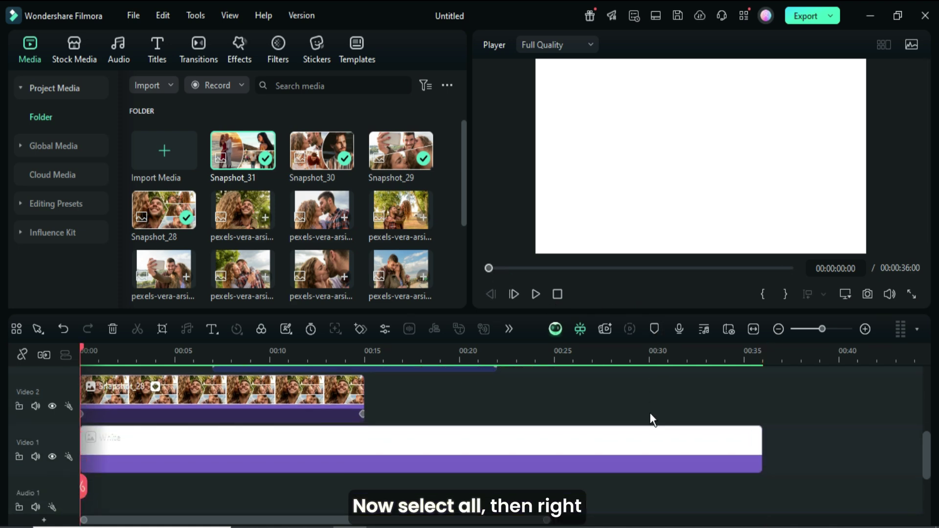
drag(828, 458, 186, 338)
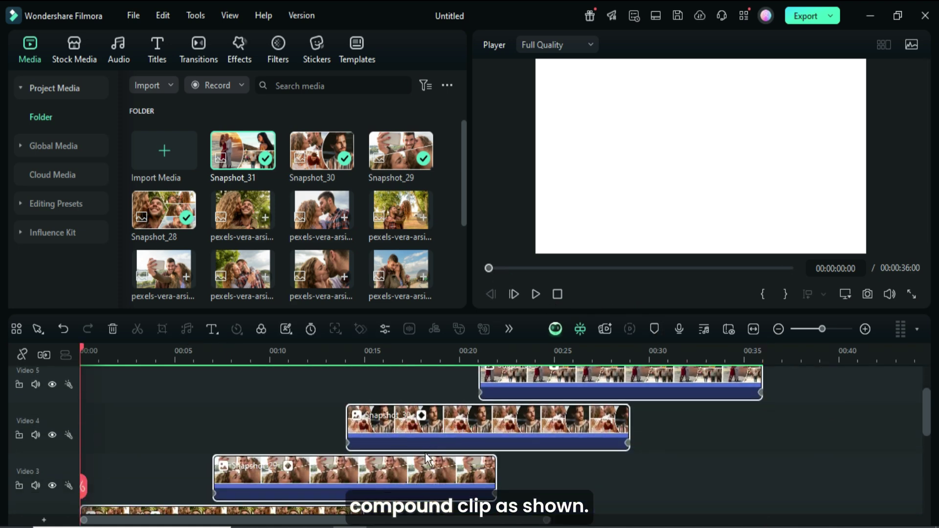
right_click(430, 430)
click(489, 377)
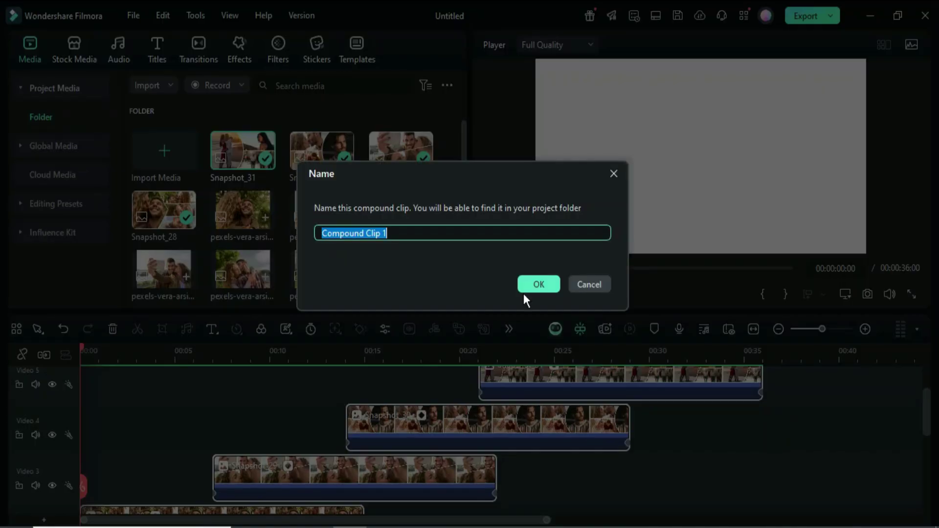
text(6)
click(529, 286)
scroll(345, 443, down, 3)
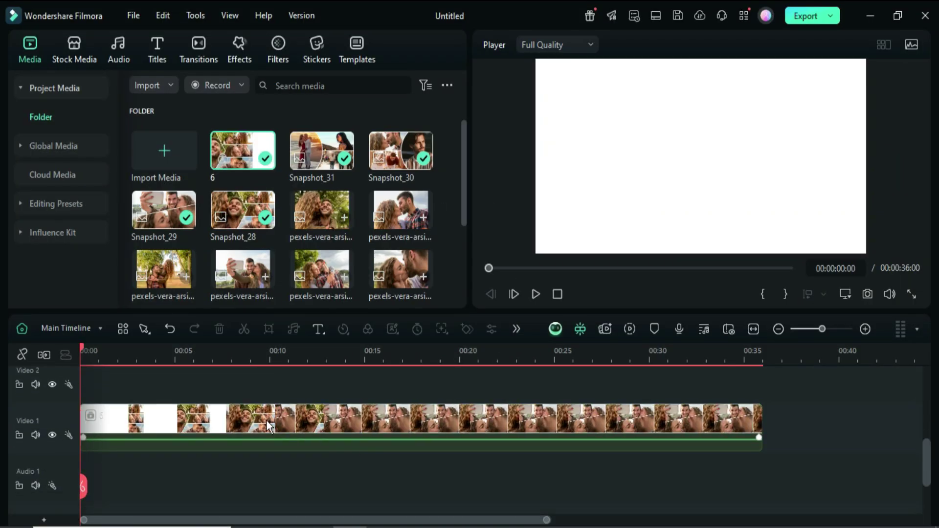
Step: Find the Shiny Golden Overlay 06 effect and place it on Video 2 over the full length of the compound clip
scroll(298, 436, up, 1)
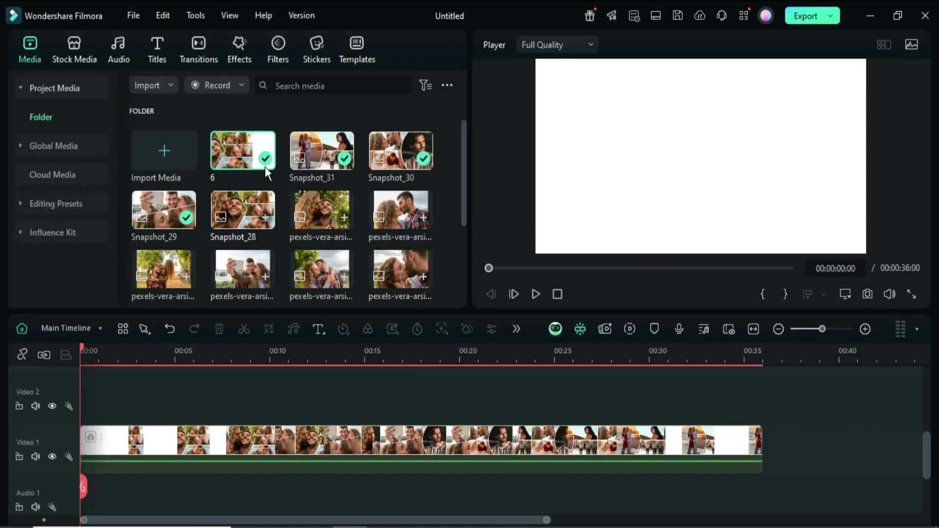
click(238, 48)
click(190, 84)
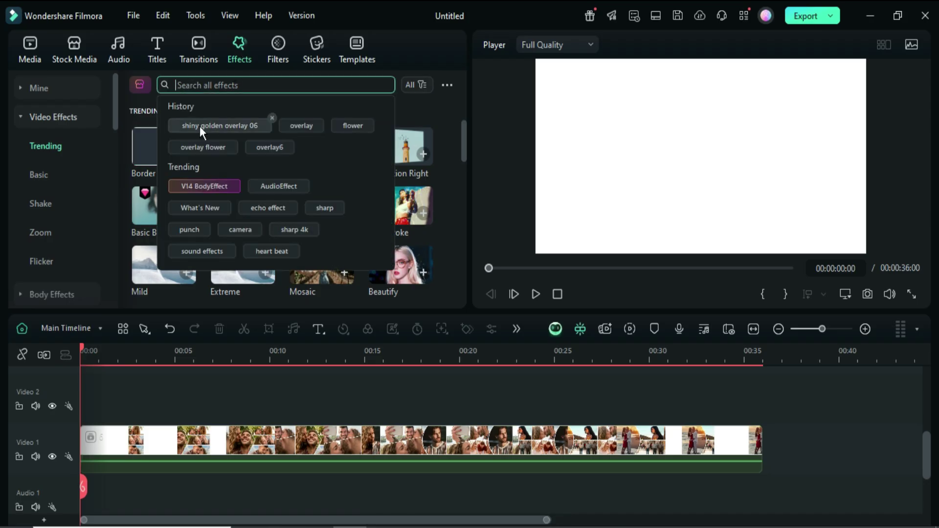
click(207, 123)
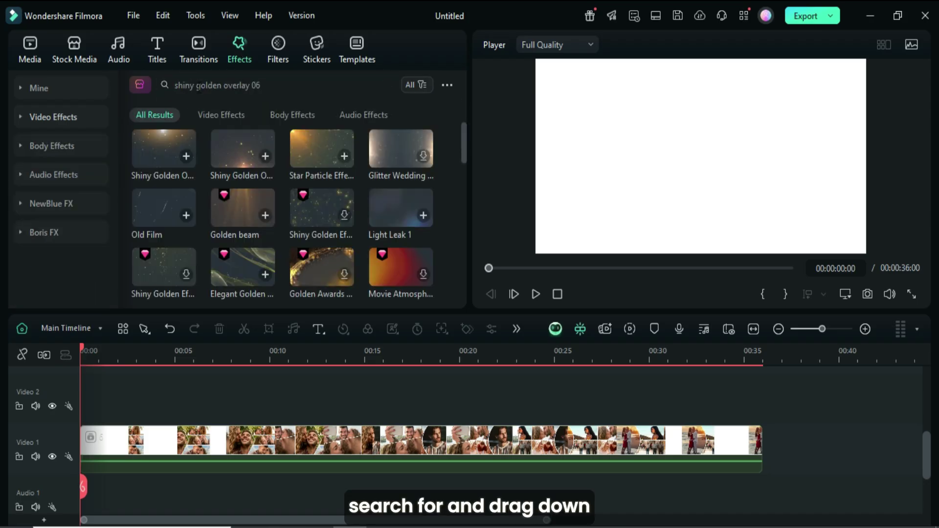
click(172, 146)
drag(158, 143, 762, 416)
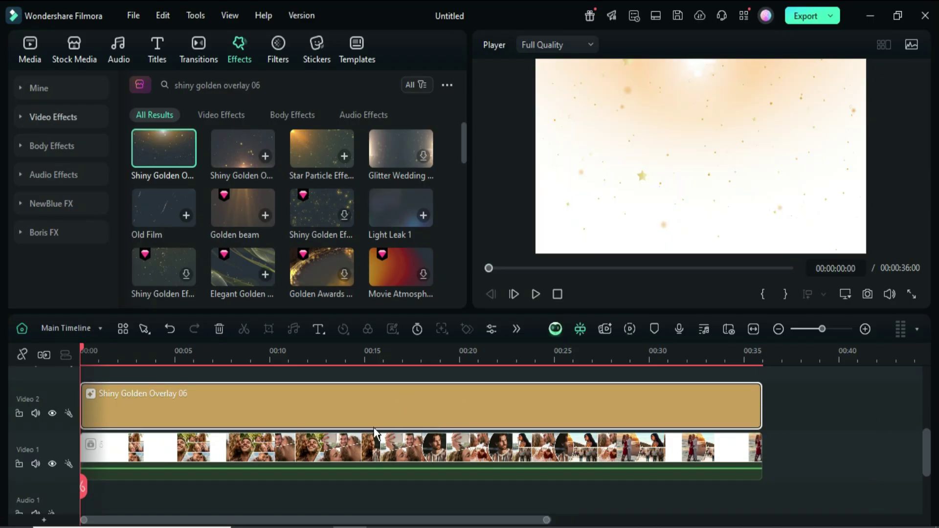
Step: Render the timeline preview and play the slideshow with the golden overlay from the start
click(29, 55)
click(629, 332)
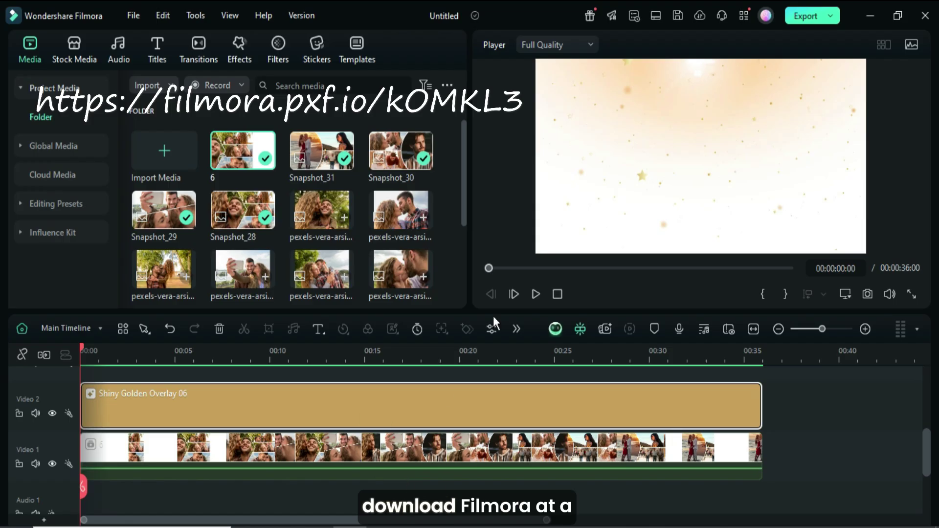
click(536, 295)
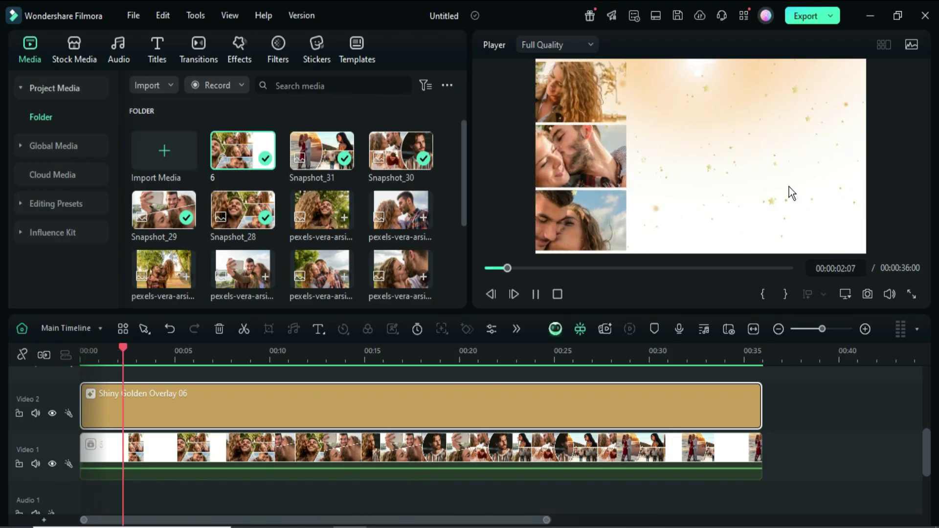